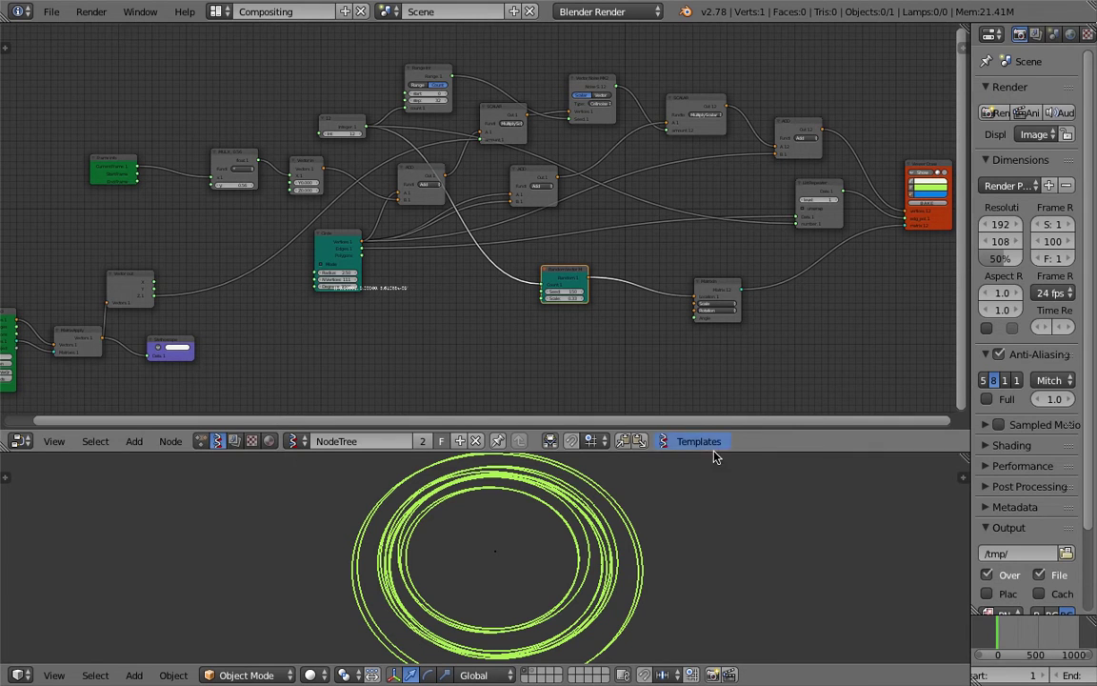
# - Enlarge the 3D view area and display the Animation Nodes tree NodeTree.001 in the node editor
pyautogui.moveTo(716, 452); pyautogui.dragTo(715, 385)
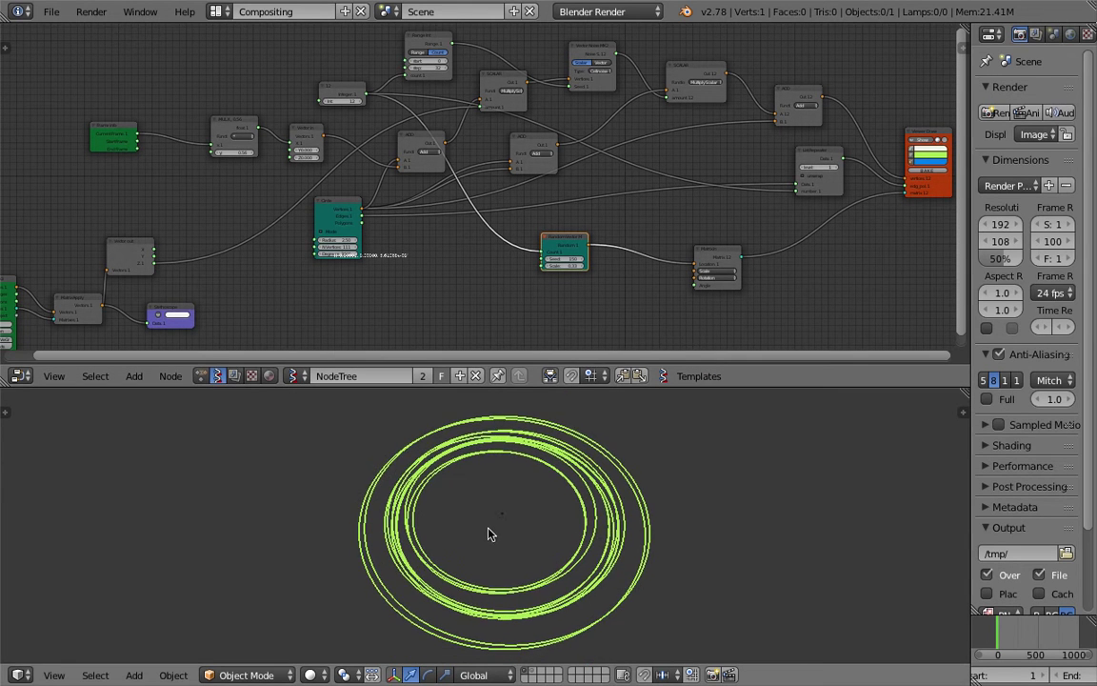
pyautogui.click(202, 377)
pyautogui.scroll(-1, 288, 244)
pyautogui.moveTo(290, 241); pyautogui.dragTo(150, 202, button='middle')
pyautogui.scroll(5, 370, 240)
pyautogui.moveTo(196, 204); pyautogui.dragTo(145, 196, button='middle')
pyautogui.moveTo(414, 222); pyautogui.dragTo(378, 221, button='middle')
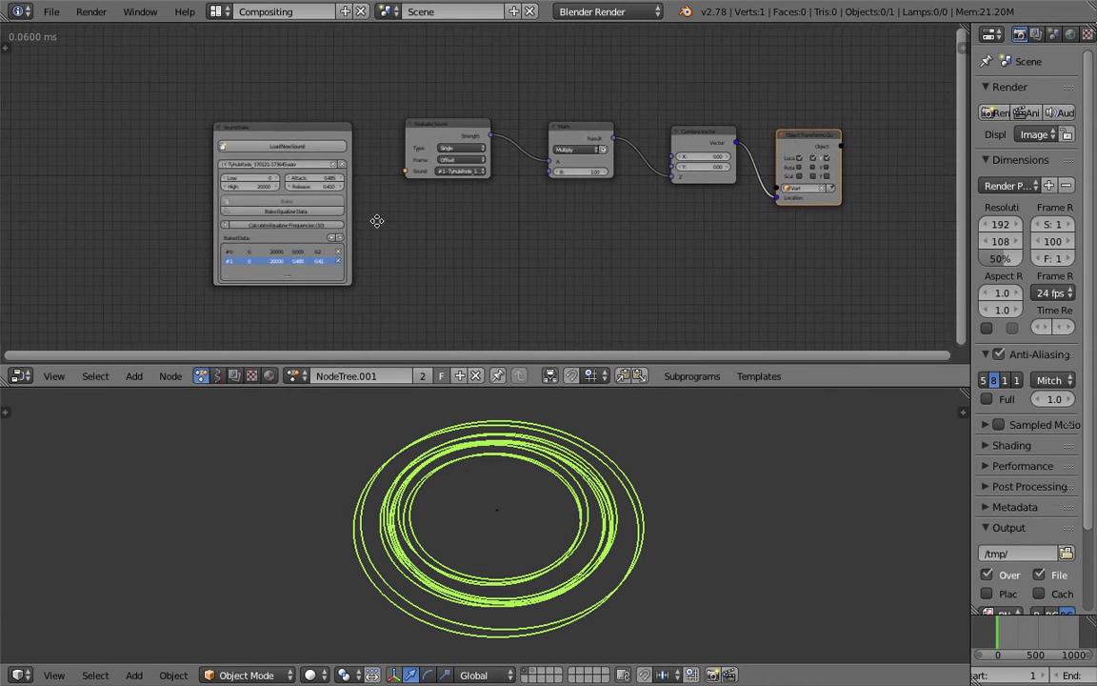
pyautogui.scroll(1, 386, 222)
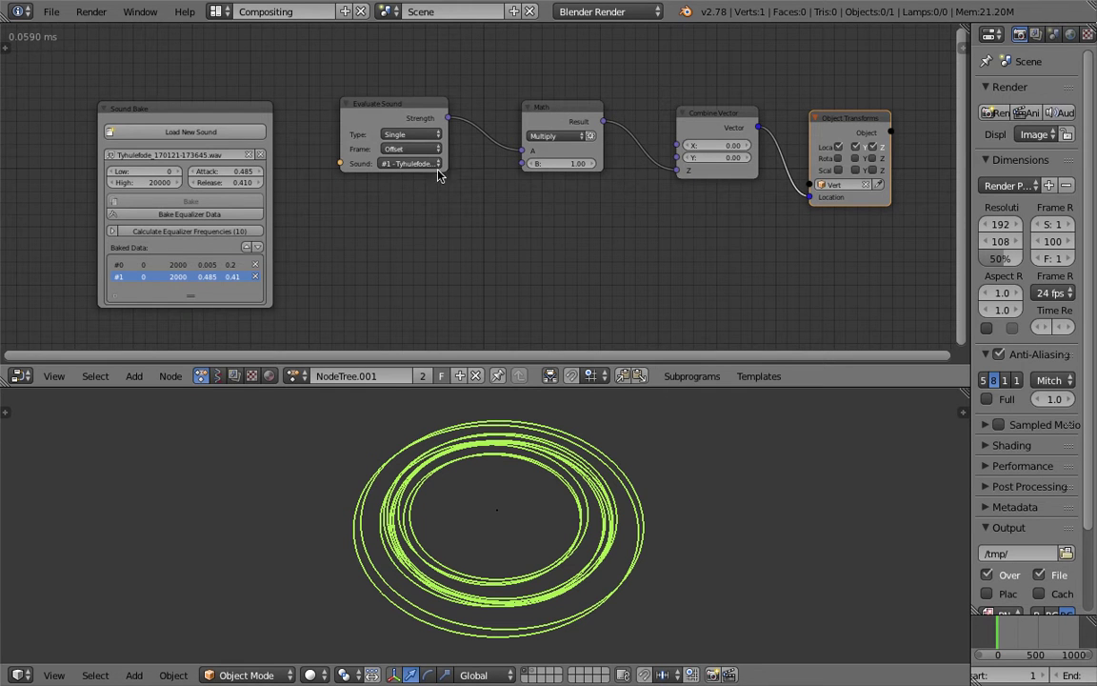
# - Widen the Evaluate Sound node so more of its sound name can be read
pyautogui.moveTo(448, 151); pyautogui.dragTo(476, 153)
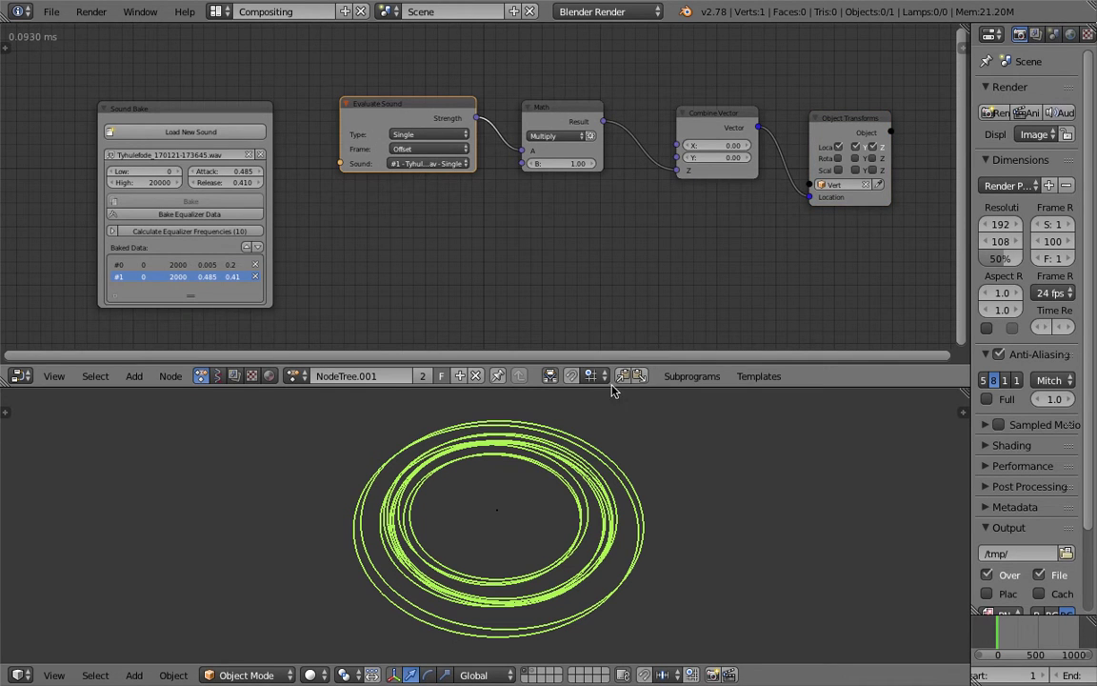
pyautogui.moveTo(630, 242); pyautogui.dragTo(619, 247, button='middle')
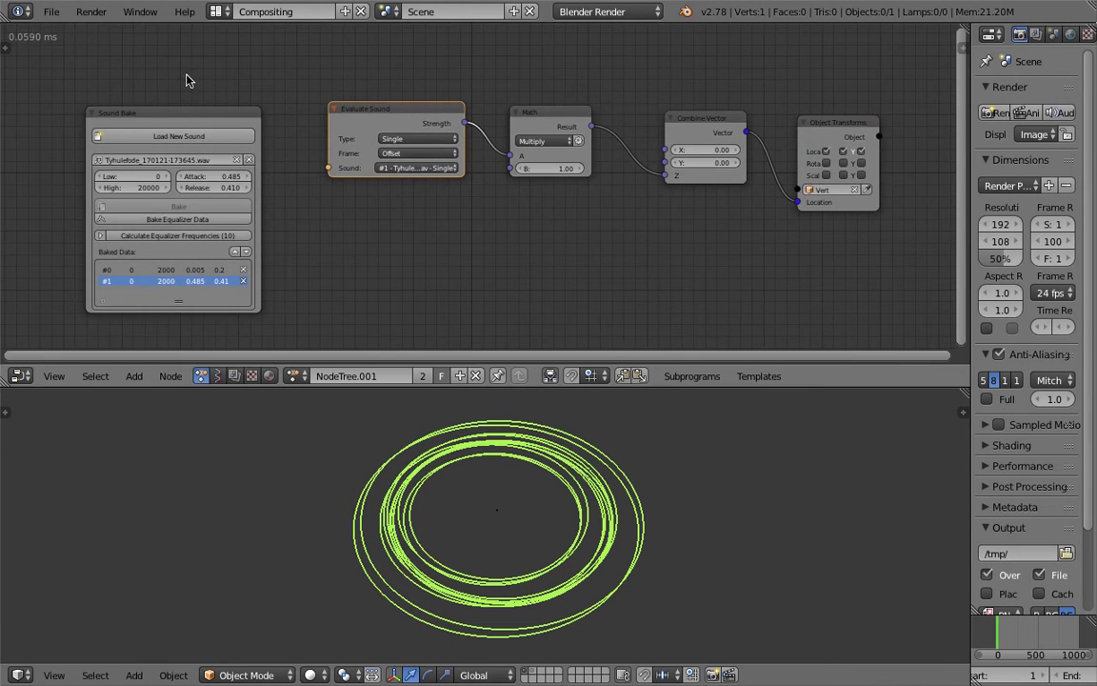
# - Set Animation Nodes auto execution to Tree Changed, Frame Changed and Property Changed with Always off, then hide the tool shelf again
pyautogui.click(4, 47)
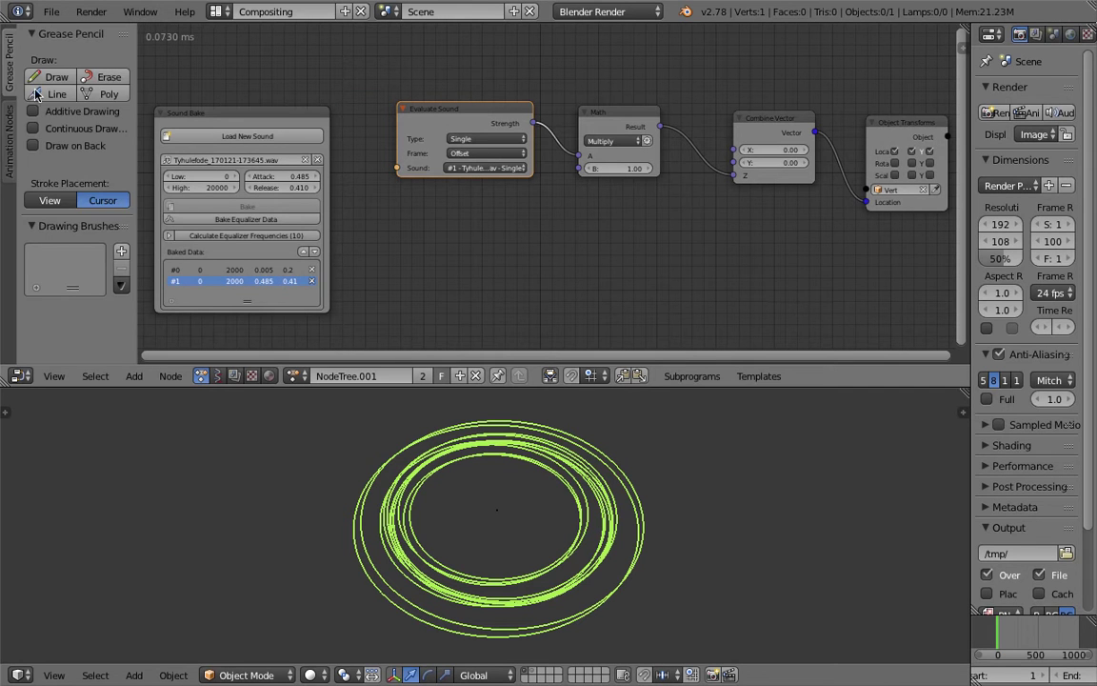
pyautogui.click(10, 141)
pyautogui.click(45, 59)
pyautogui.moveTo(54, 82); pyautogui.dragTo(60, 120)
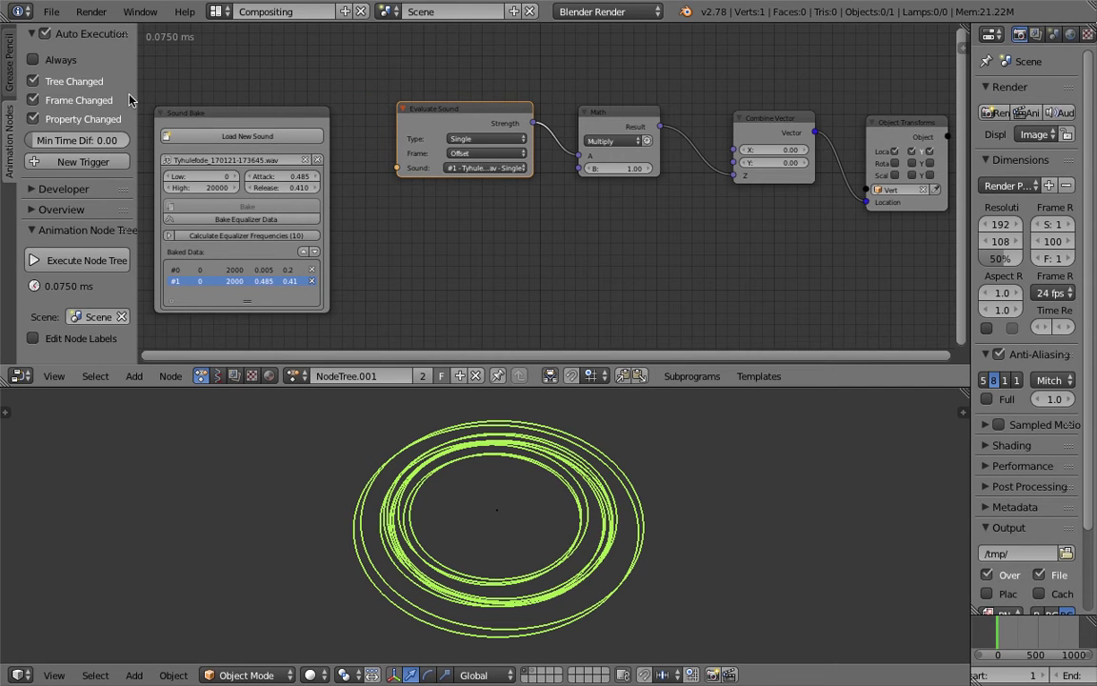
pyautogui.moveTo(134, 92); pyautogui.dragTo(44, 93)
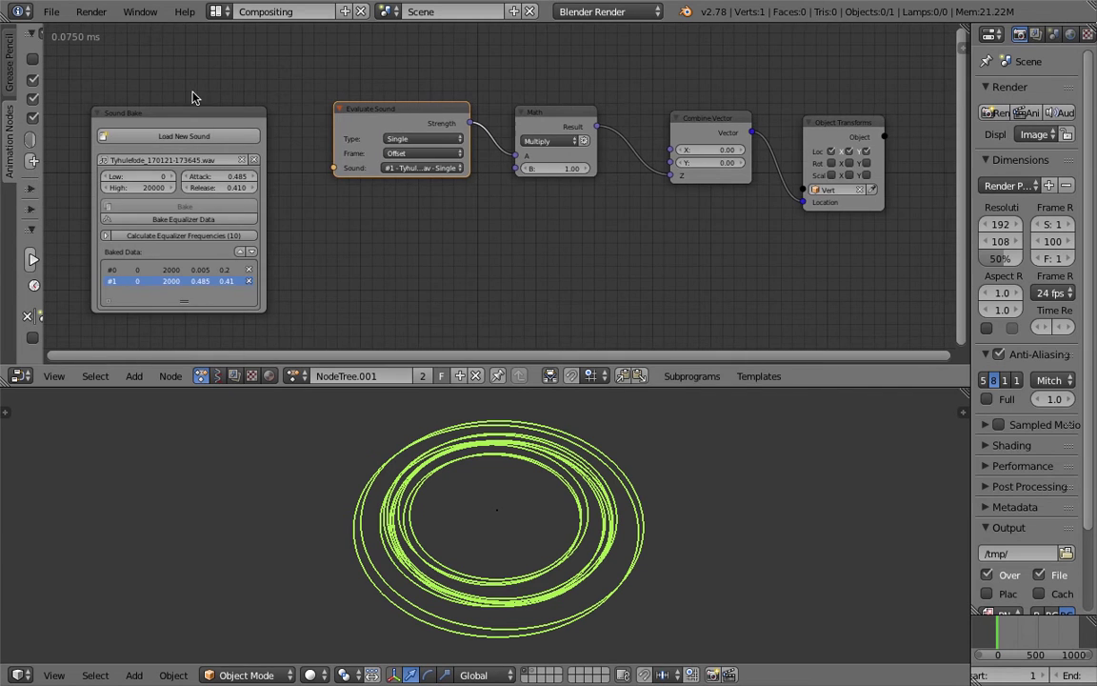
pyautogui.moveTo(43, 84); pyautogui.dragTo(7, 100)
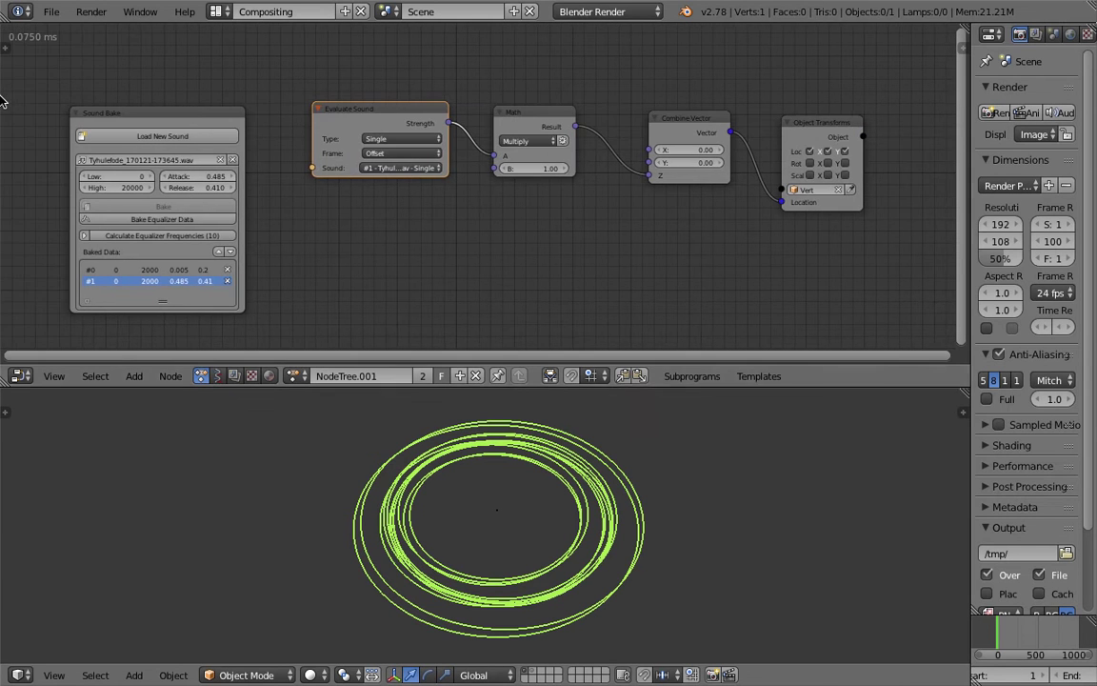
pyautogui.moveTo(279, 94); pyautogui.dragTo(291, 89, button='middle')
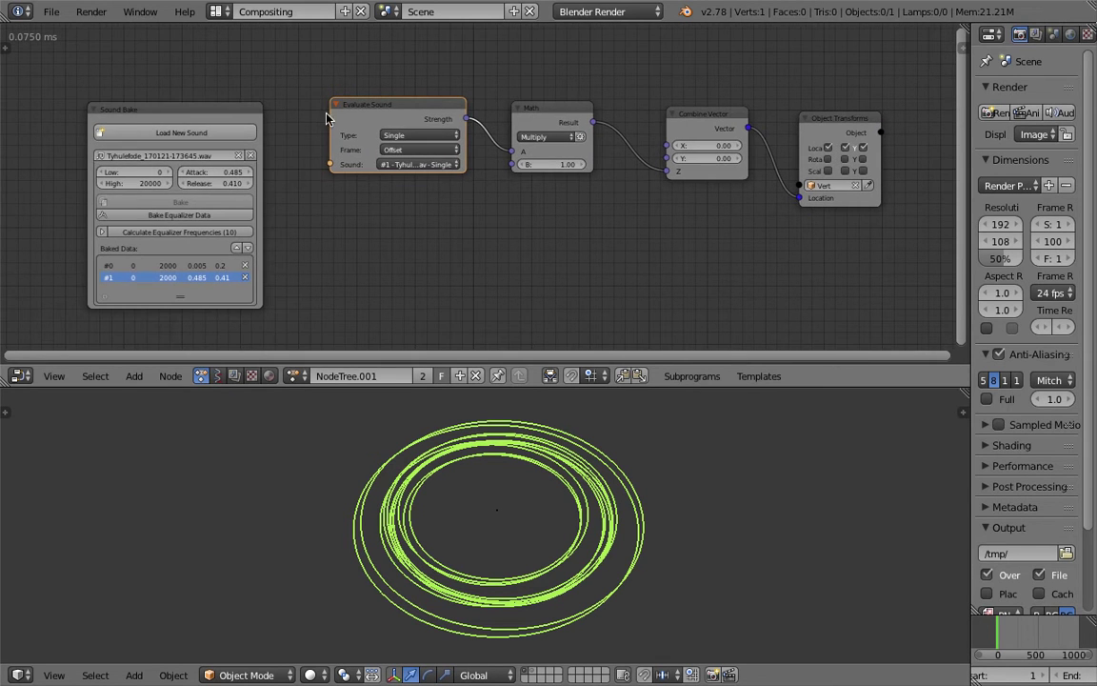
# - Play the animation, watch it in the 3D View Full layout, and stop the playback
pyautogui.click(218, 377)
pyautogui.click(201, 376)
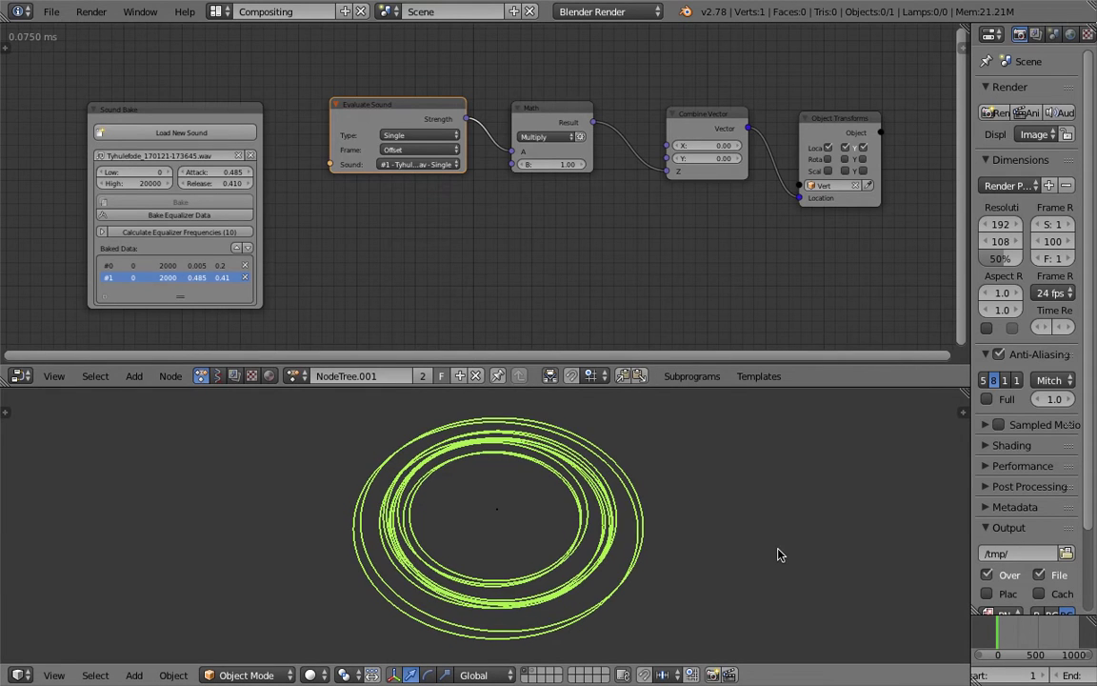
pyautogui.hotkey('alt', 'a')
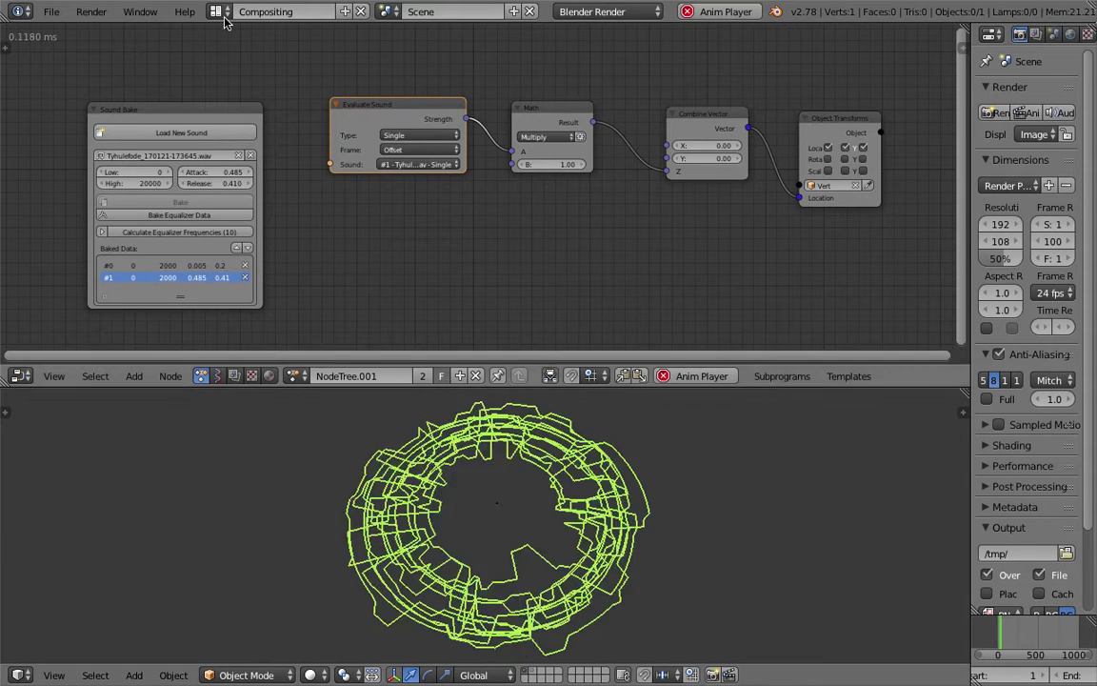
pyautogui.click(218, 12)
pyautogui.click(244, 37)
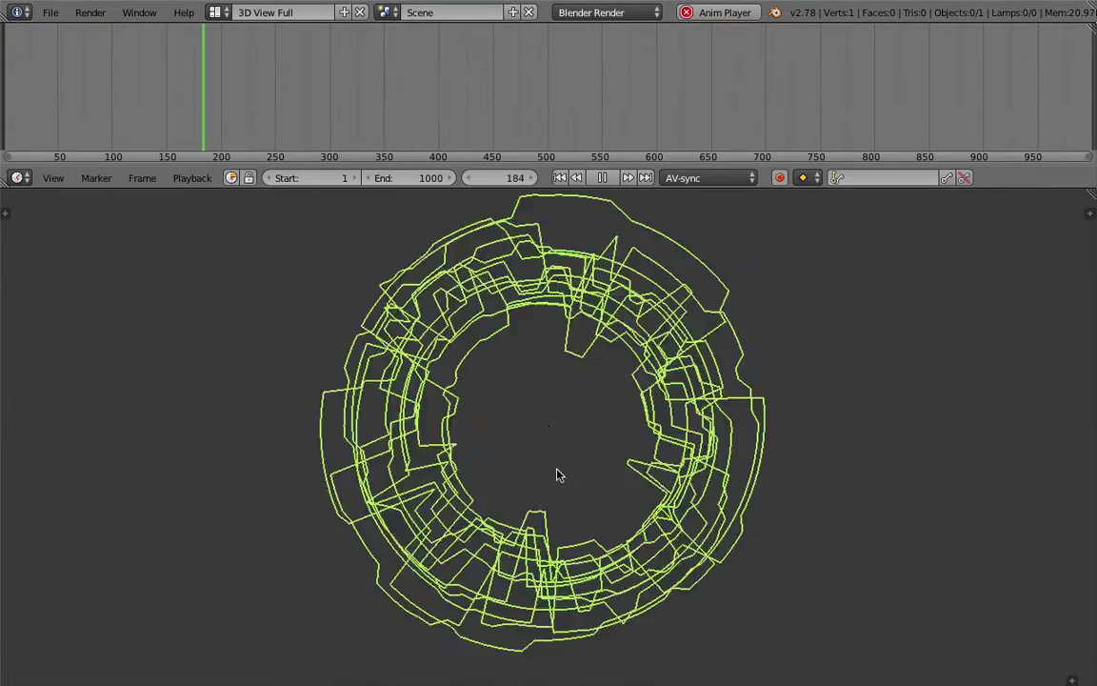
pyautogui.press('Escape')
# - Inspect the green ring shape from several angles and return to the Compositing layout
pyautogui.moveTo(565, 428); pyautogui.dragTo(581, 374, button='middle')
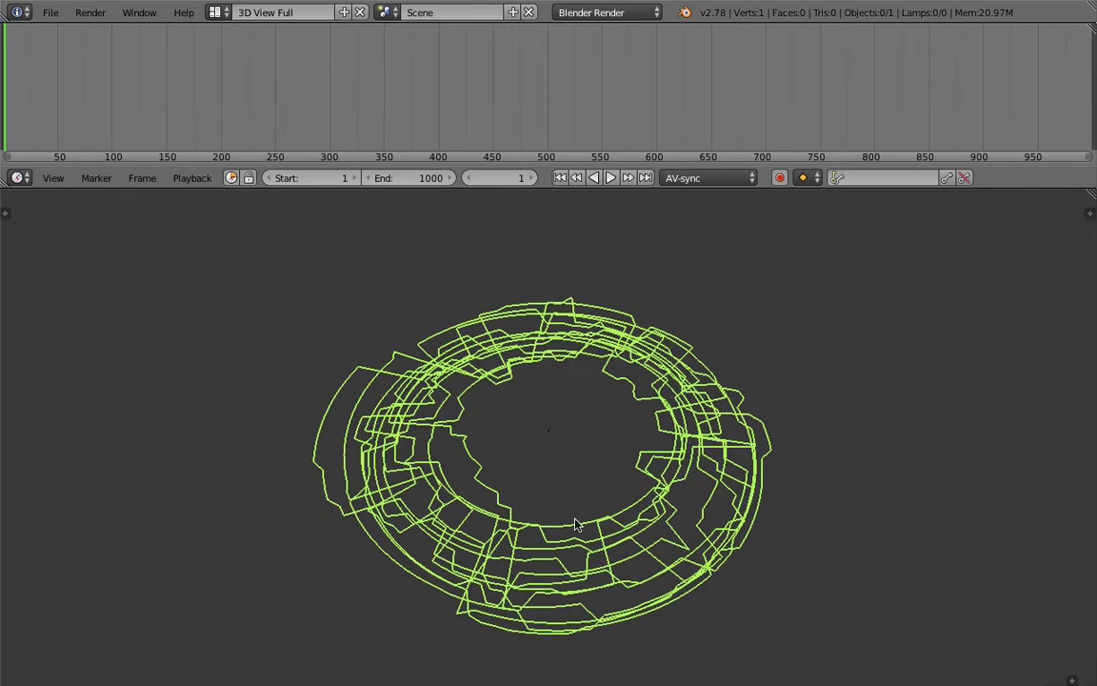
pyautogui.moveTo(575, 519); pyautogui.dragTo(550, 511, button='middle')
pyautogui.click(215, 13)
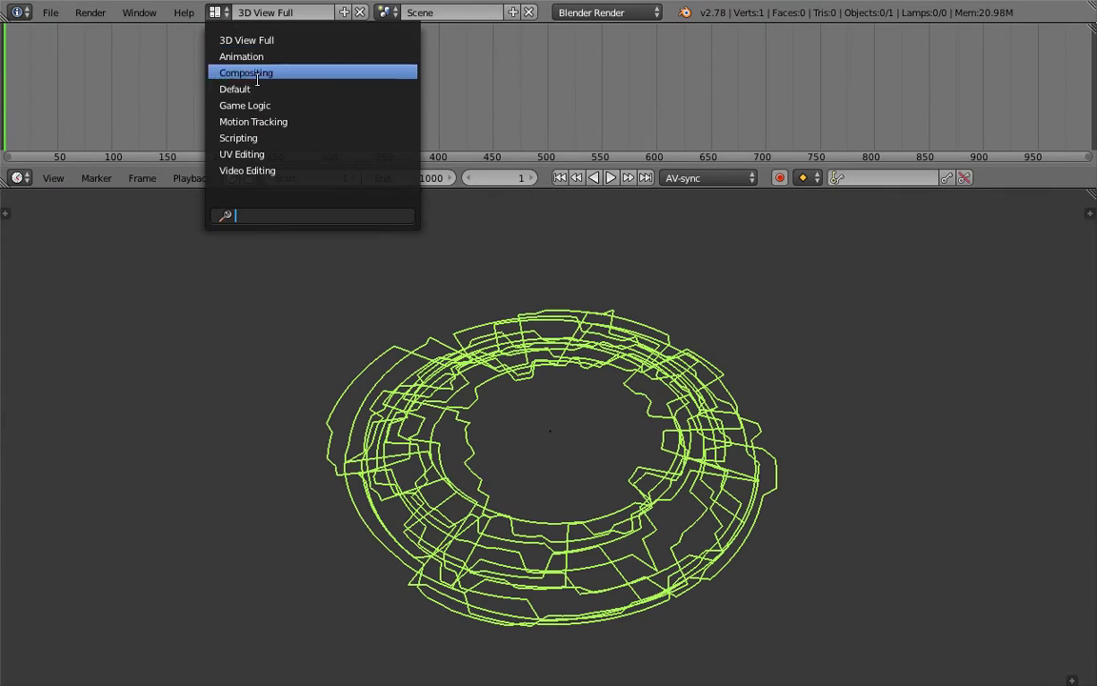
pyautogui.moveTo(533, 419); pyautogui.dragTo(501, 415, button='middle')
pyautogui.moveTo(598, 401); pyautogui.dragTo(629, 447, button='middle')
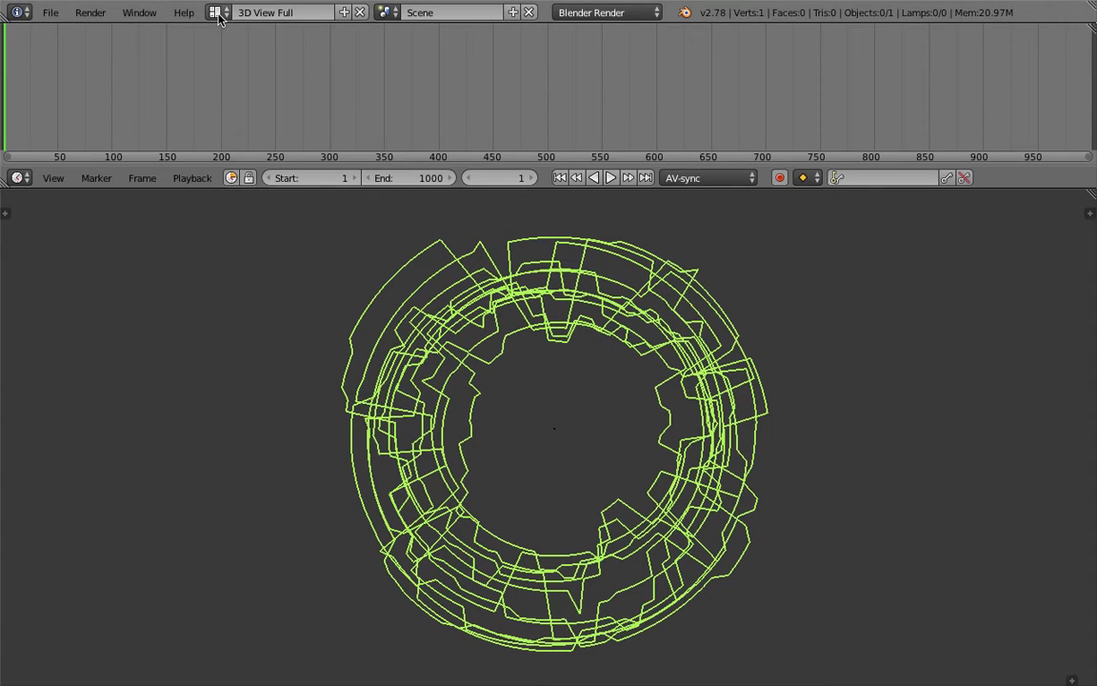
pyautogui.click(215, 12)
pyautogui.click(240, 72)
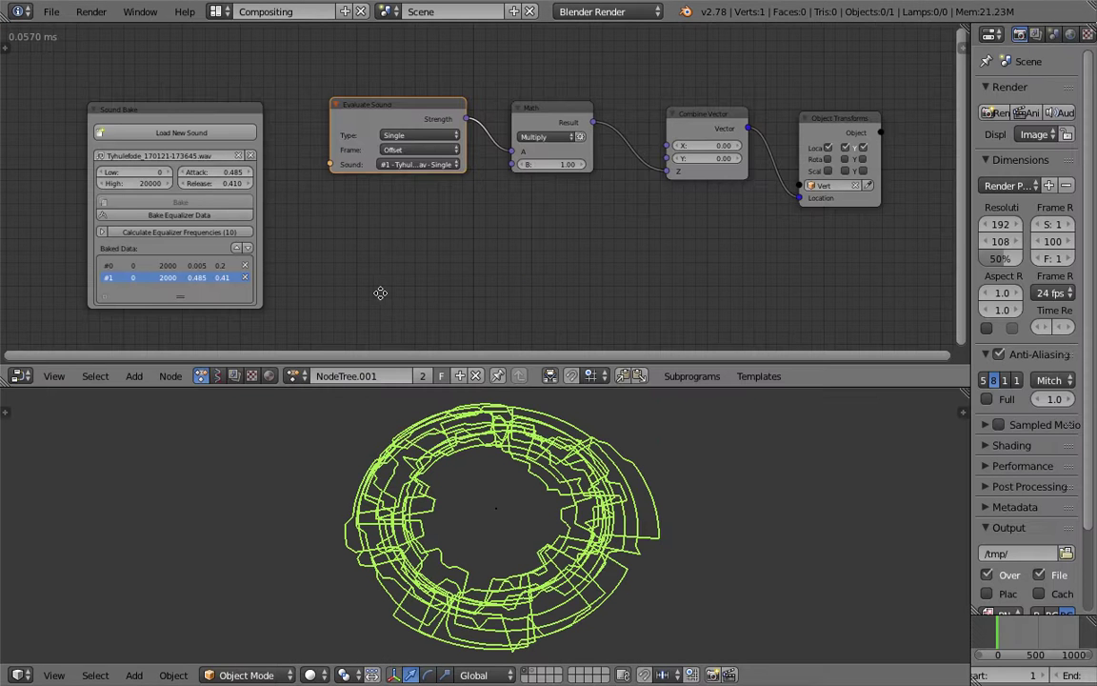
# - Reposition the Sound Bake node and shift the Evaluate Sound, Math and Combine Vector nodes closer to it
pyautogui.moveTo(380, 293); pyautogui.dragTo(375, 292, button='middle')
pyautogui.moveTo(176, 115); pyautogui.dragTo(172, 107)
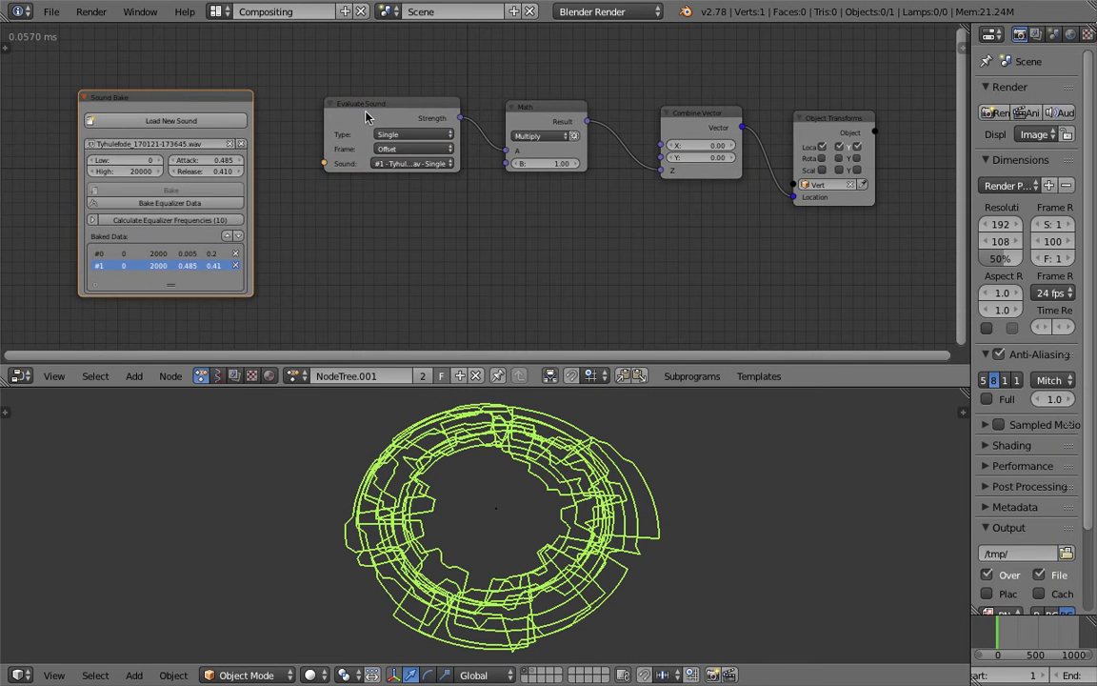
pyautogui.moveTo(366, 112); pyautogui.dragTo(327, 107)
pyautogui.moveTo(517, 104); pyautogui.dragTo(474, 97)
pyautogui.moveTo(683, 120); pyautogui.dragTo(627, 120)
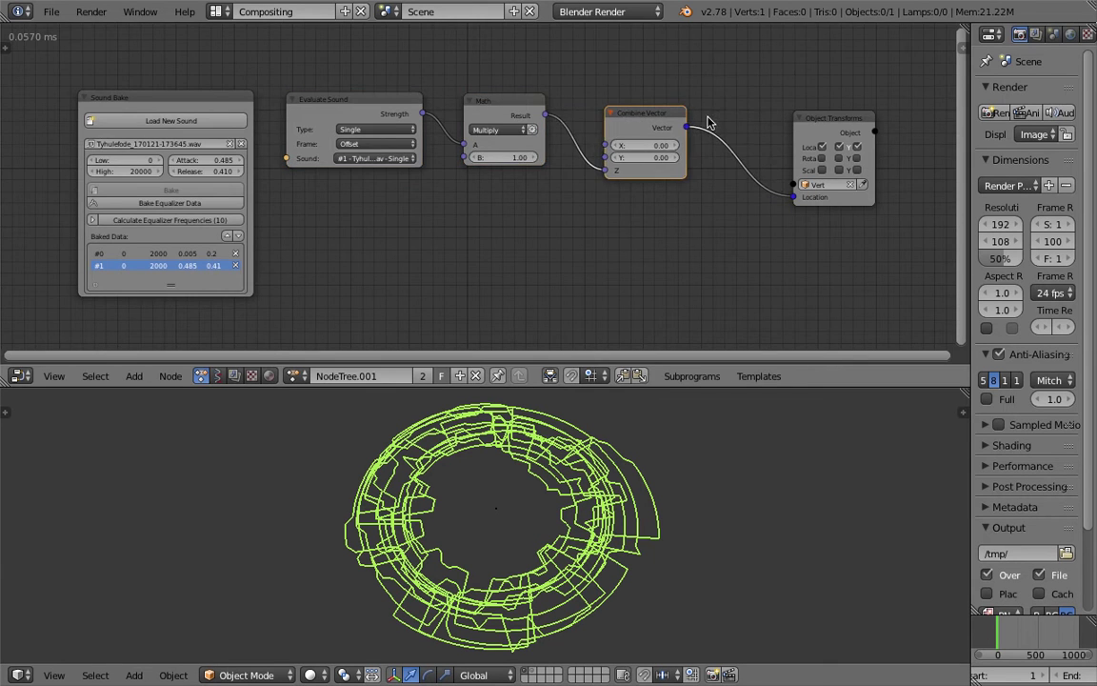
# - Move the Object Transforms Output node closer to Combine Vector and widen it to show its full labels
pyautogui.moveTo(707, 118); pyautogui.dragTo(483, 121, button='middle')
pyautogui.scroll(4, 509, 143)
pyautogui.moveTo(627, 97); pyautogui.dragTo(579, 91)
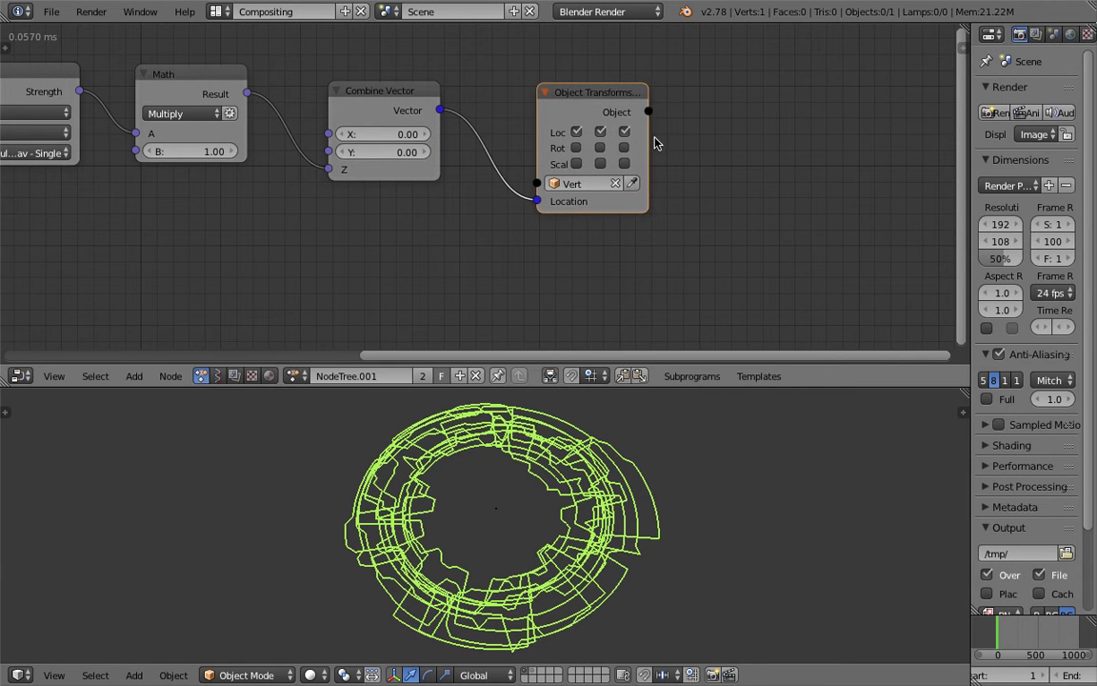
pyautogui.moveTo(647, 139); pyautogui.dragTo(704, 138)
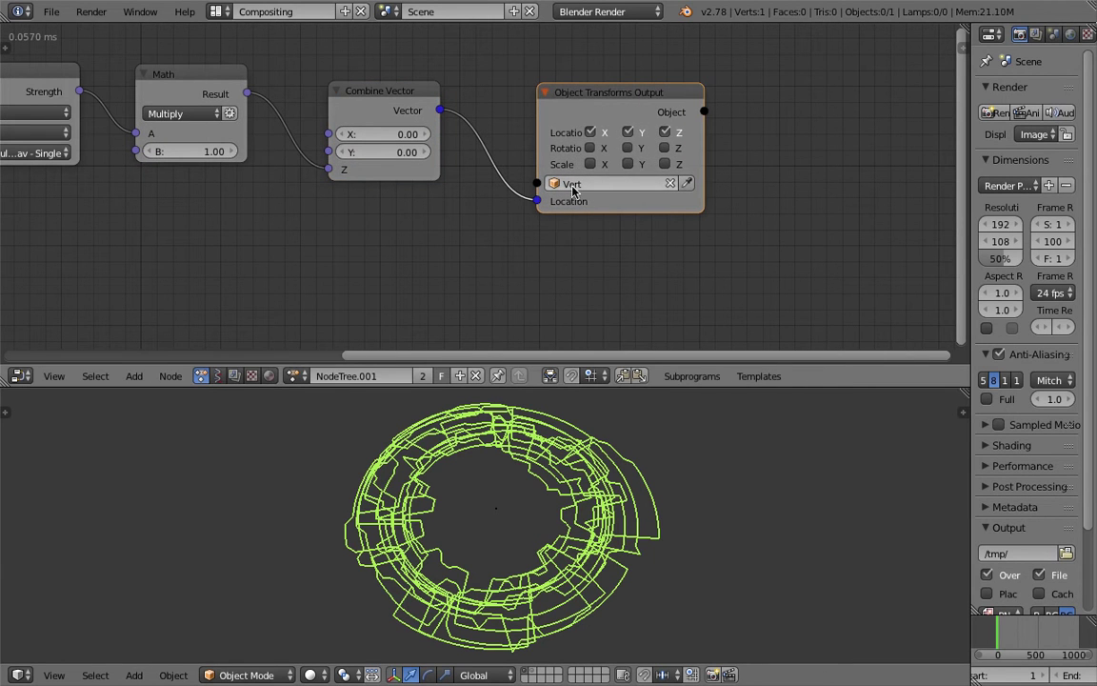
# - Display the Sverchok tree NodeTree in the node editor and bring its Objects in mk3 and Stethoscope nodes into close view
pyautogui.click(218, 377)
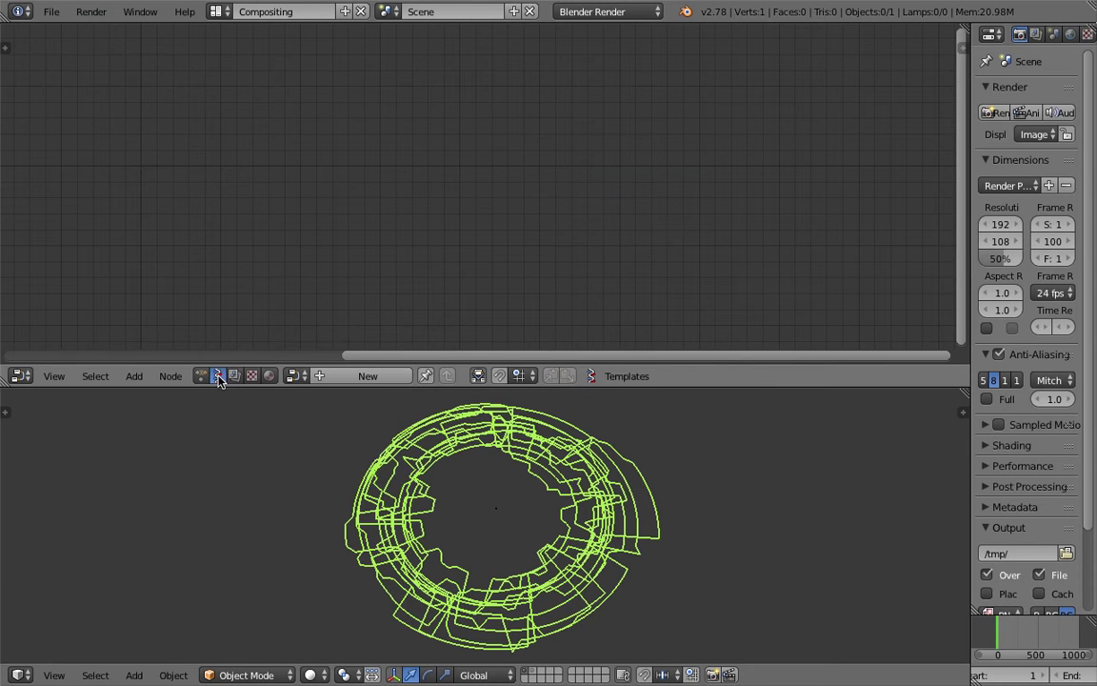
pyautogui.click(296, 377)
pyautogui.click(307, 401)
pyautogui.scroll(-14, 348, 271)
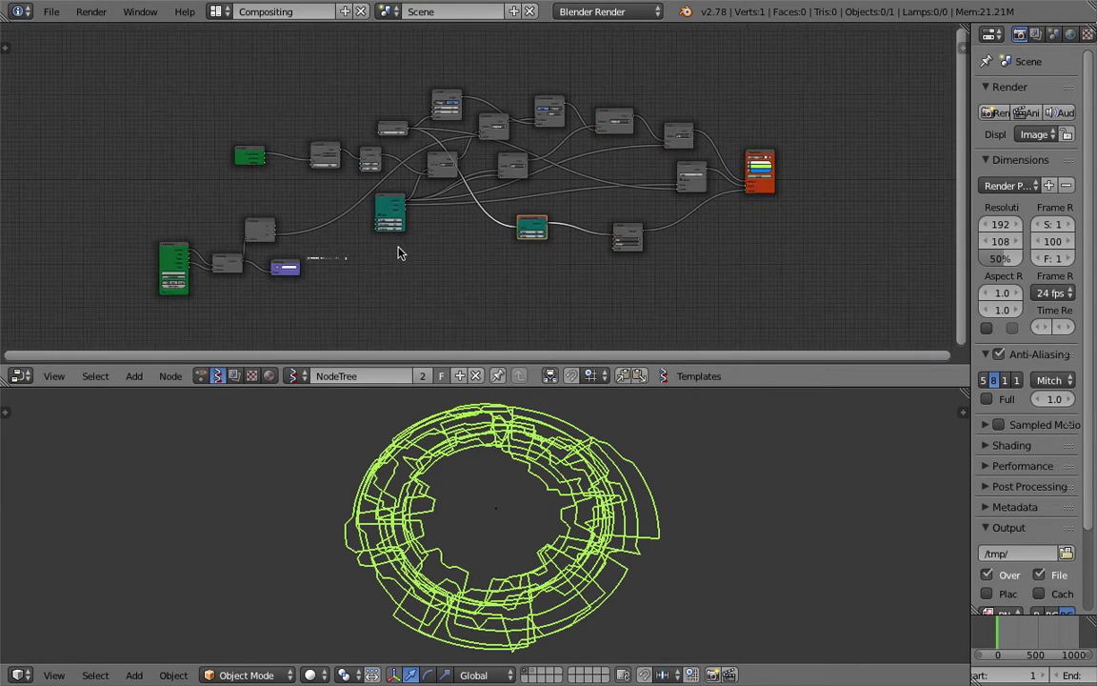
pyautogui.scroll(4, 398, 253)
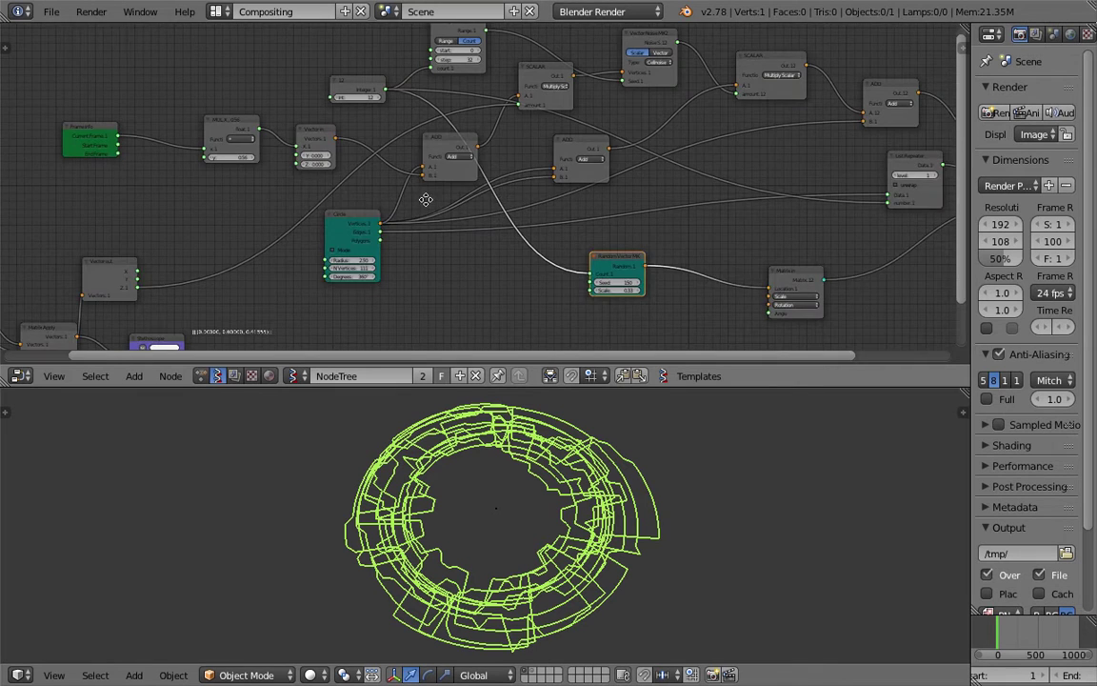
pyautogui.moveTo(426, 200); pyautogui.dragTo(353, 197, button='middle')
pyautogui.scroll(-1, 507, 196)
pyautogui.moveTo(507, 196); pyautogui.dragTo(620, 167, button='middle')
pyautogui.moveTo(333, 187); pyautogui.dragTo(568, 153, button='middle')
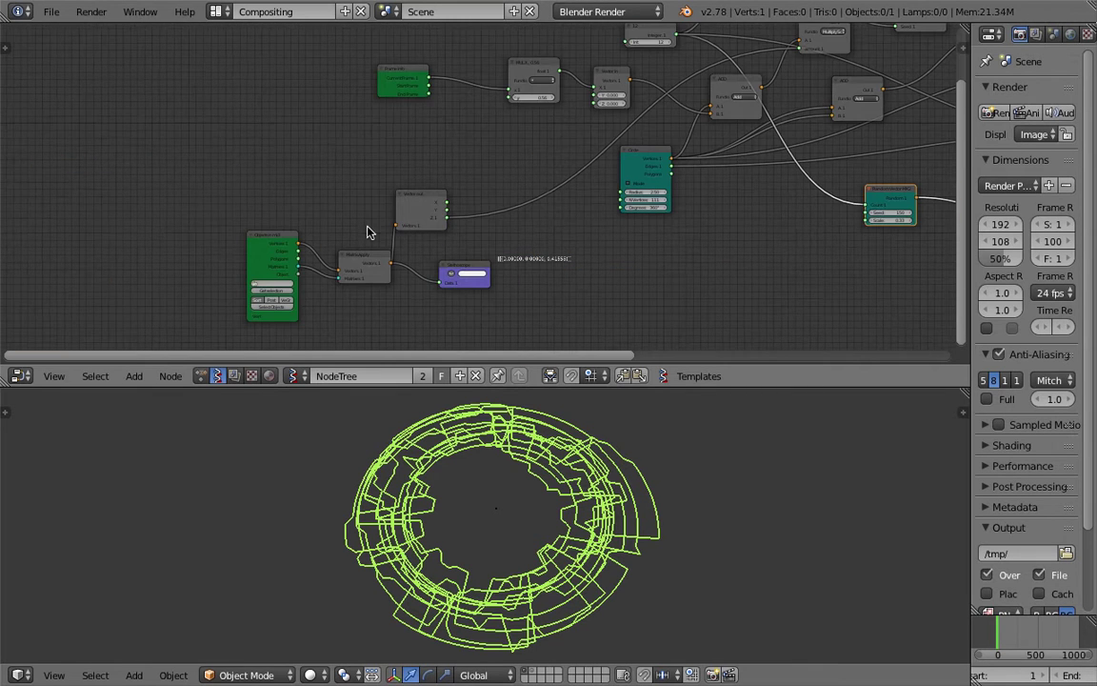
pyautogui.scroll(3, 370, 232)
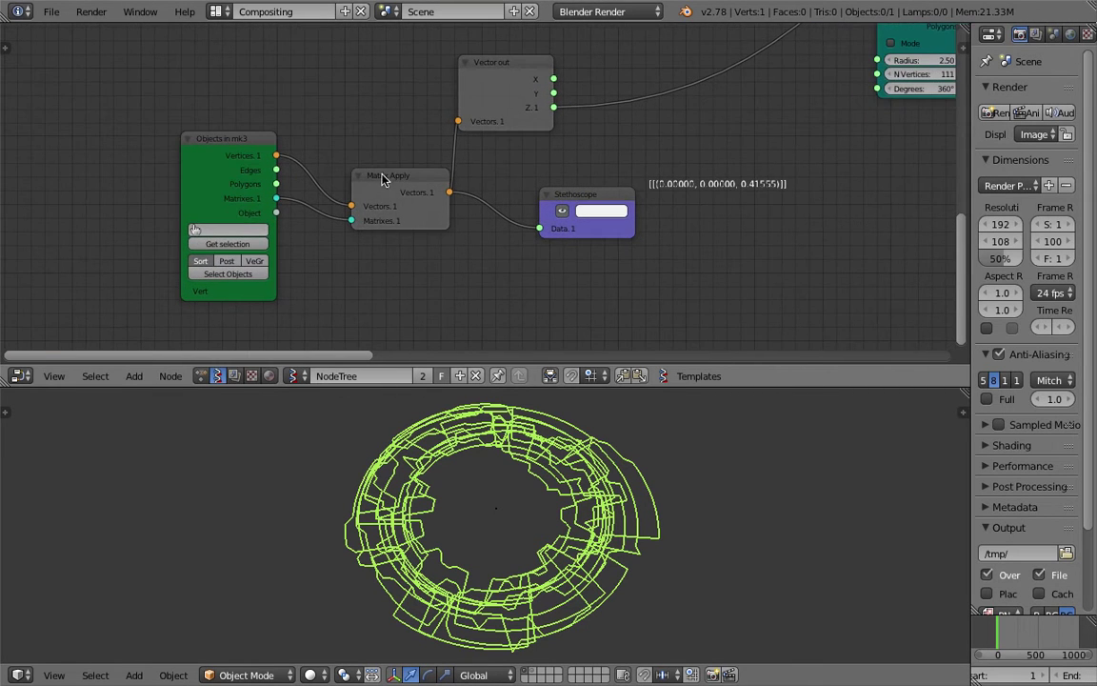
# - Spread out the Objects in mk3, Matrix Apply and Vector out nodes by moving them away from the Stethoscope
pyautogui.moveTo(383, 179); pyautogui.dragTo(355, 153)
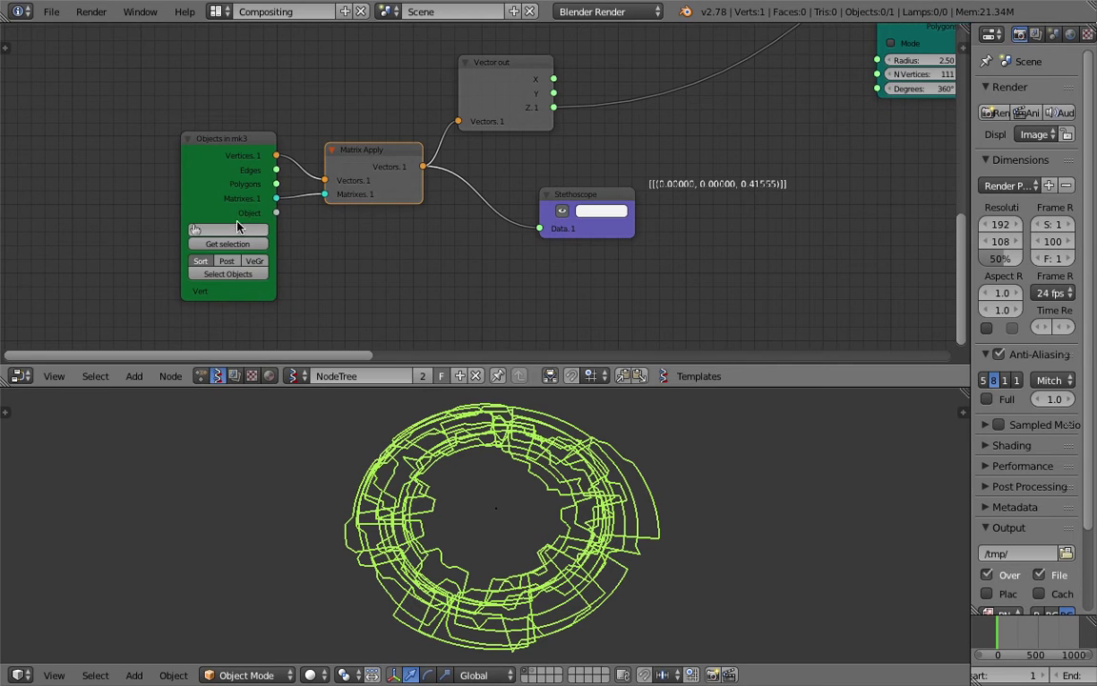
pyautogui.moveTo(214, 147); pyautogui.dragTo(194, 152)
pyautogui.moveTo(360, 159); pyautogui.dragTo(277, 154)
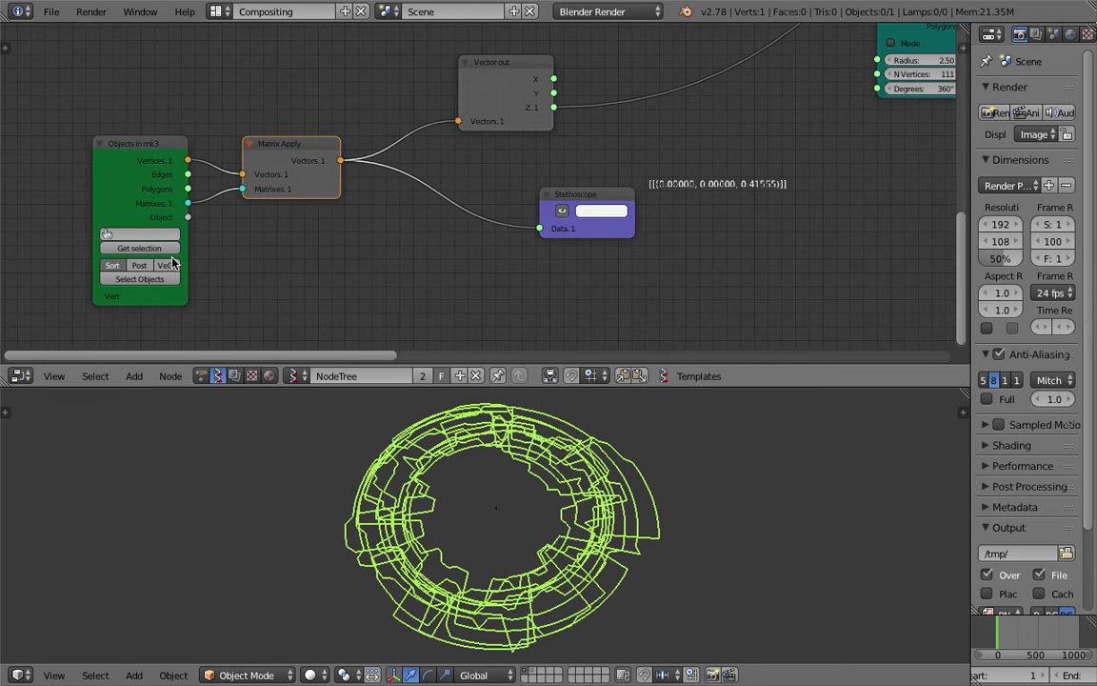
pyautogui.moveTo(491, 81); pyautogui.dragTo(443, 81)
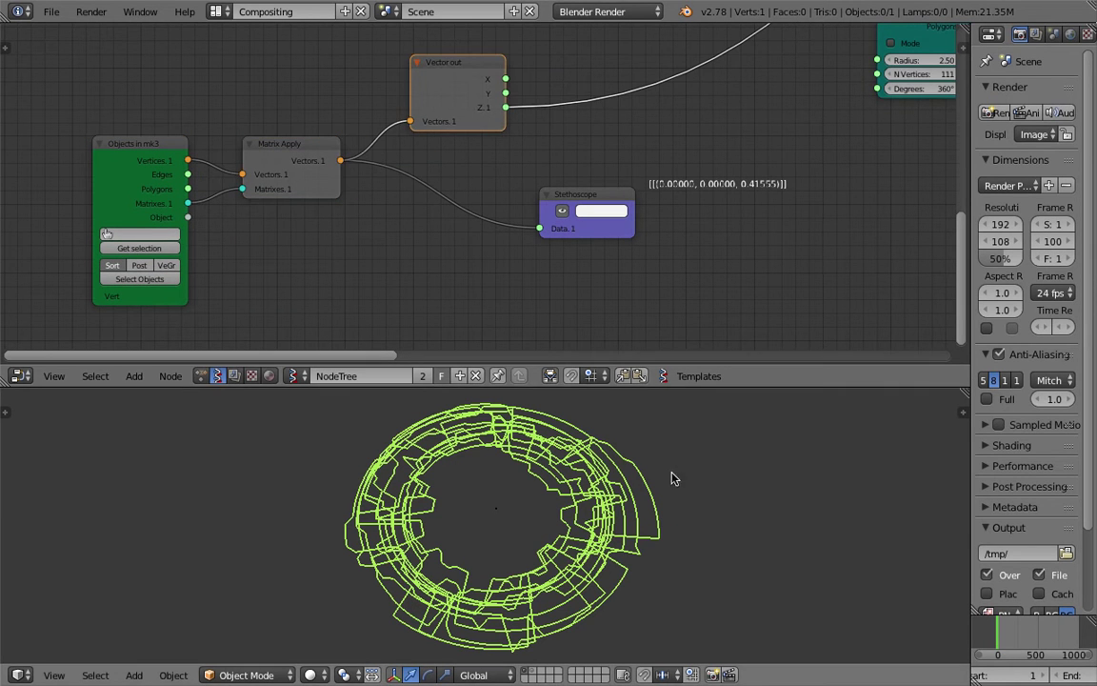
# - Play the animation to watch the Stethoscope's vector readout, select the Vert object in the 3D view, and stop playback
pyautogui.moveTo(672, 473); pyautogui.dragTo(680, 490, button='middle')
pyautogui.hotkey('alt', 'a')
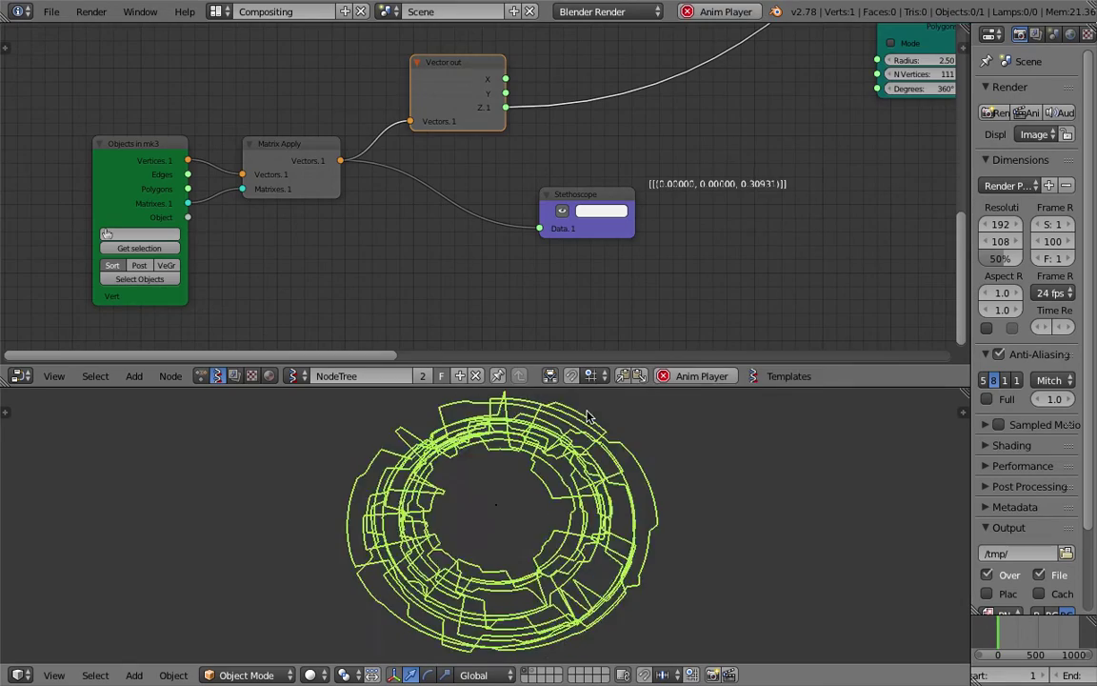
pyautogui.scroll(2, 425, 253)
pyautogui.scroll(1, 426, 253)
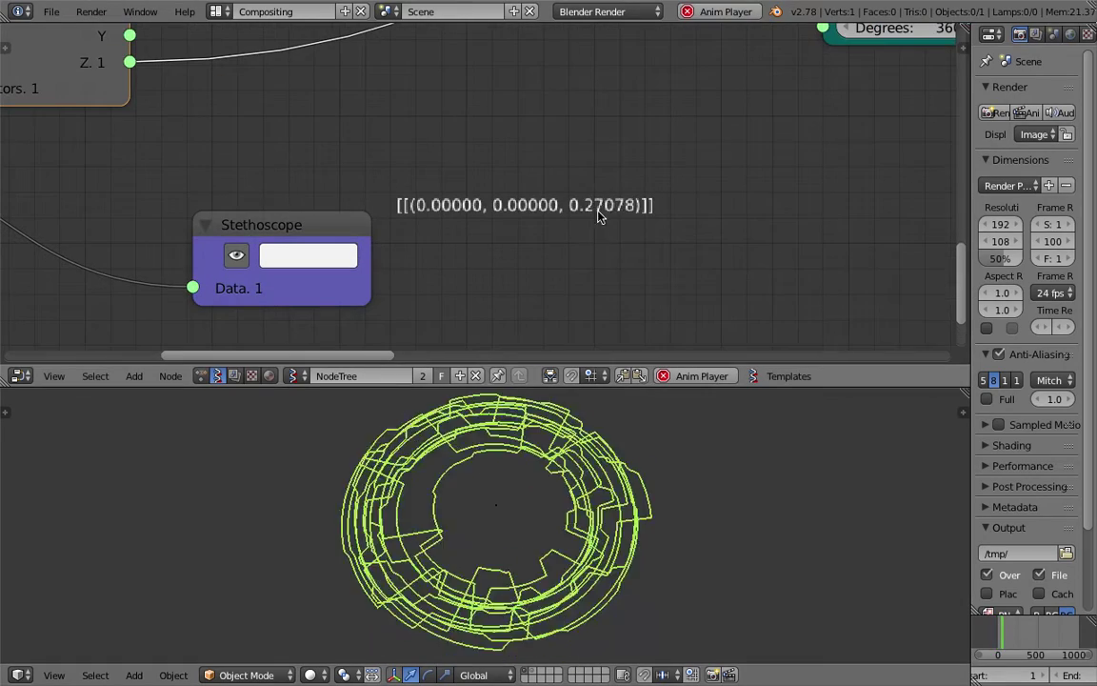
pyautogui.rightClick(497, 509)
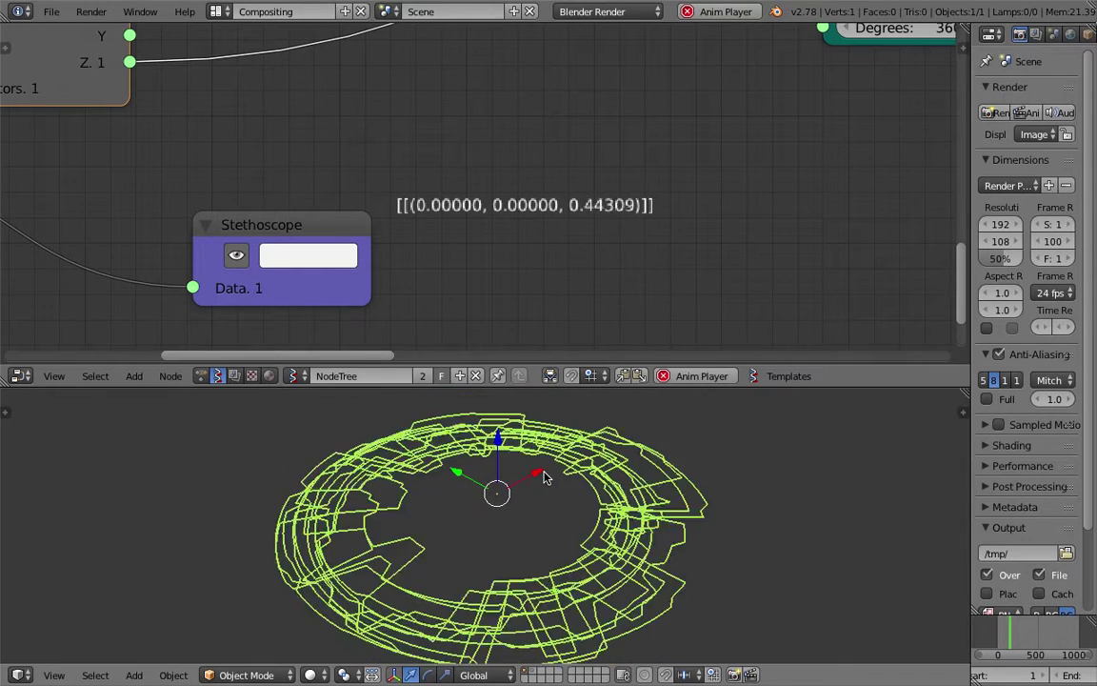
pyautogui.press('Escape')
# - Move the Stethoscope node closer to Matrix Apply and raise the Vector out node slightly
pyautogui.scroll(-3, 483, 284)
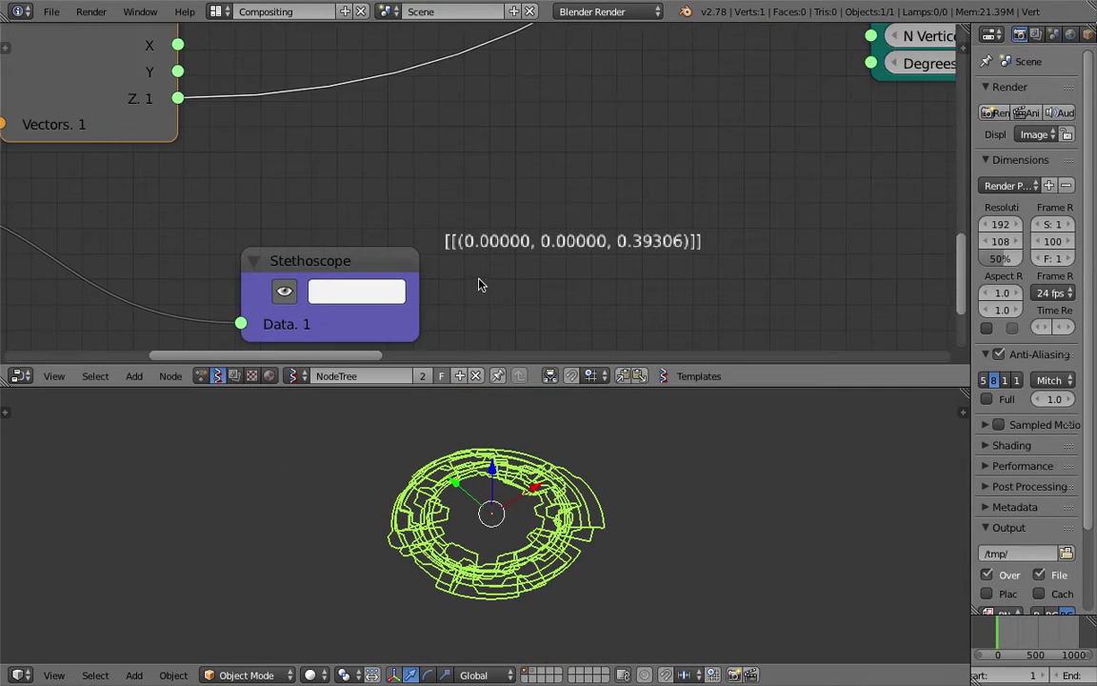
pyautogui.moveTo(373, 237); pyautogui.dragTo(494, 247, button='middle')
pyautogui.moveTo(483, 263); pyautogui.dragTo(382, 241)
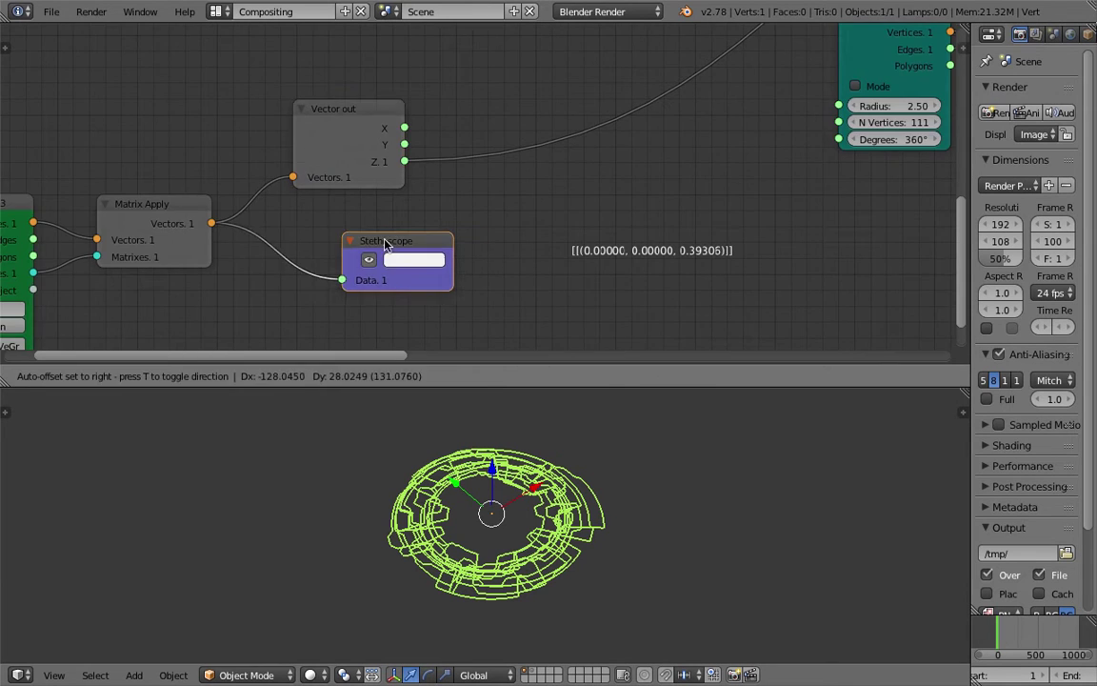
pyautogui.scroll(-3, 544, 309)
pyautogui.moveTo(544, 310); pyautogui.dragTo(704, 345, button='middle')
pyautogui.moveTo(520, 192); pyautogui.dragTo(531, 182)
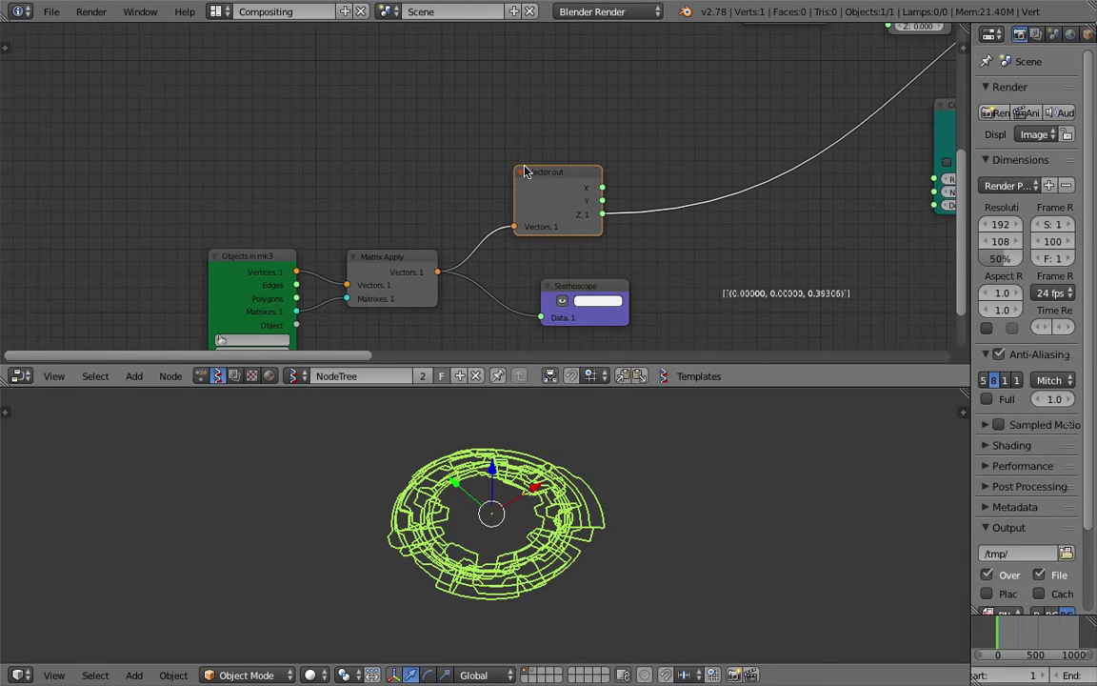
# - Enlarge the node editor area and reposition the SCALAR node that receives the Vector out node's Z value
pyautogui.moveTo(579, 197); pyautogui.dragTo(297, 221, button='middle')
pyautogui.scroll(1, 511, 527)
pyautogui.scroll(-1, 562, 152)
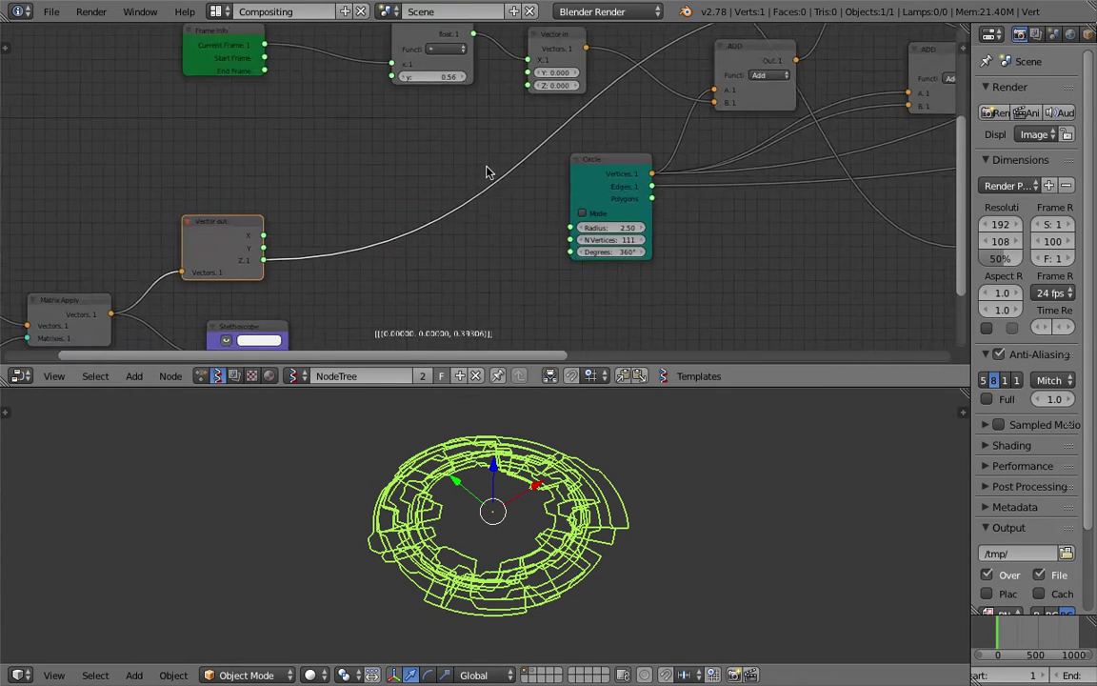
pyautogui.scroll(-5, 452, 191)
pyautogui.moveTo(419, 209); pyautogui.dragTo(262, 287, button='middle')
pyautogui.moveTo(532, 167); pyautogui.dragTo(419, 162, button='middle')
pyautogui.scroll(3, 472, 171)
pyautogui.moveTo(538, 386); pyautogui.dragTo(539, 455)
pyautogui.moveTo(497, 111); pyautogui.dragTo(570, 123, button='middle')
pyautogui.moveTo(549, 121); pyautogui.dragTo(526, 113)
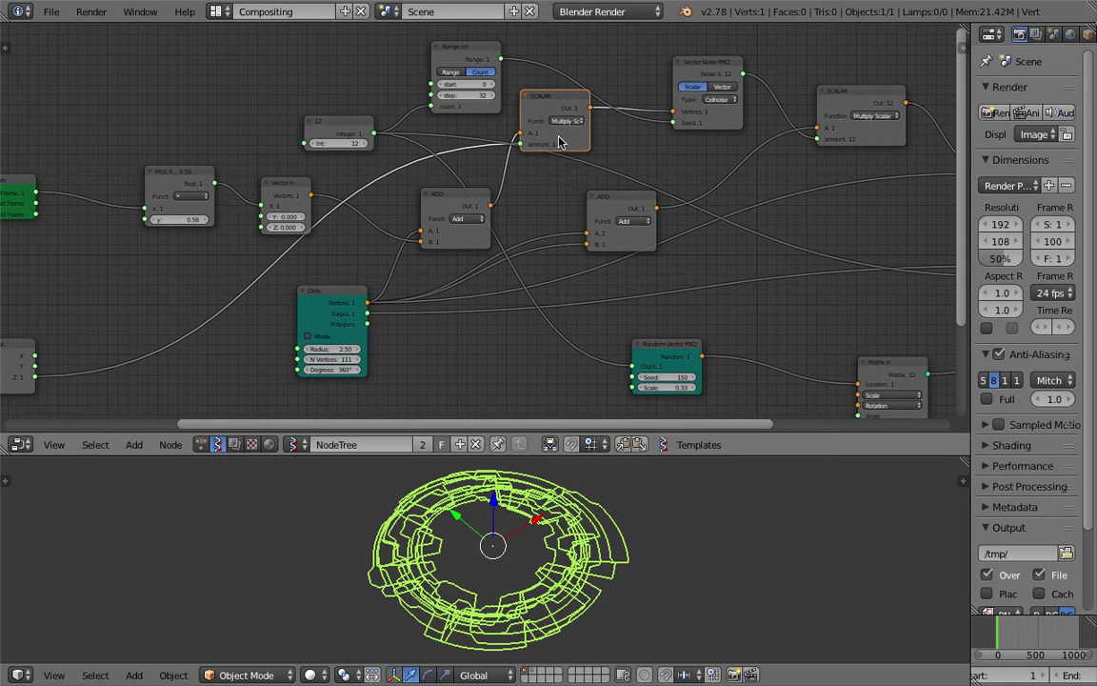
pyautogui.moveTo(465, 560); pyautogui.dragTo(495, 565, button='middle')
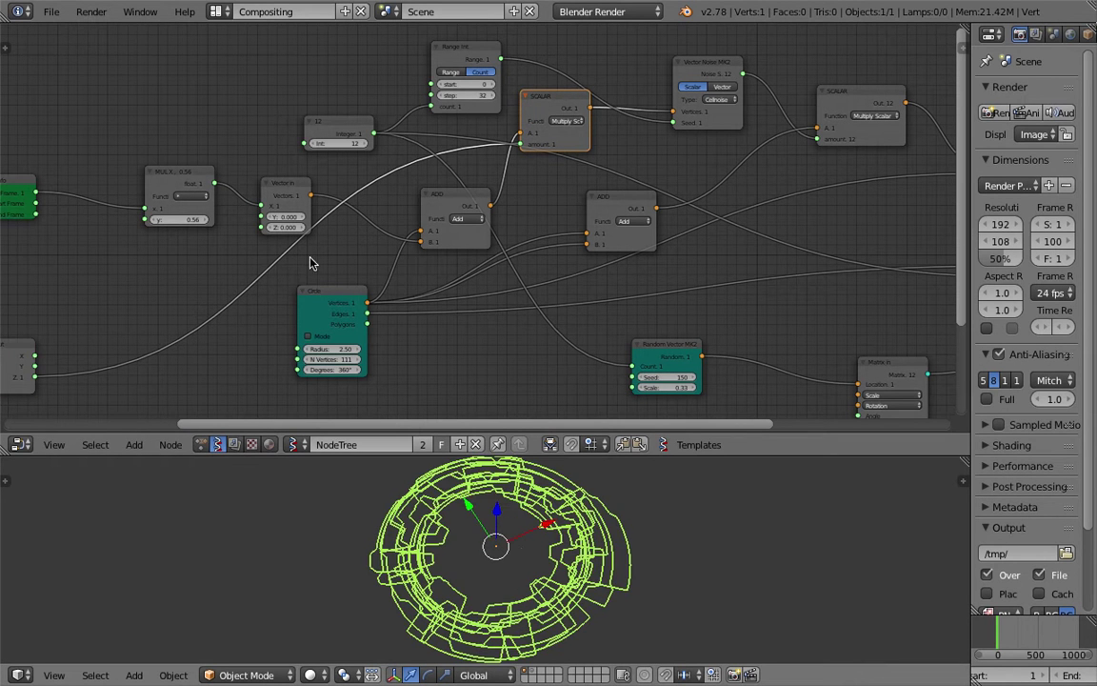
# - Move the integer node away from its neighbours and set its value to 1
pyautogui.moveTo(309, 264); pyautogui.dragTo(638, 195, button='middle')
pyautogui.moveTo(628, 120); pyautogui.dragTo(586, 102)
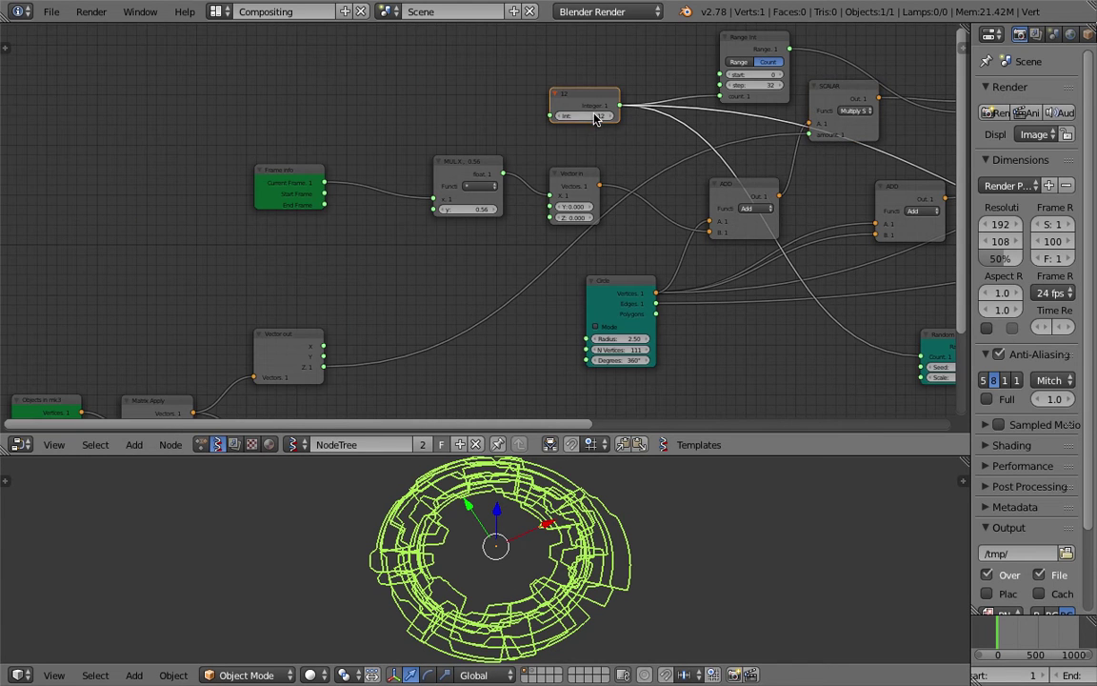
pyautogui.doubleClick(595, 116)
pyautogui.write('1')
pyautogui.press('Return')
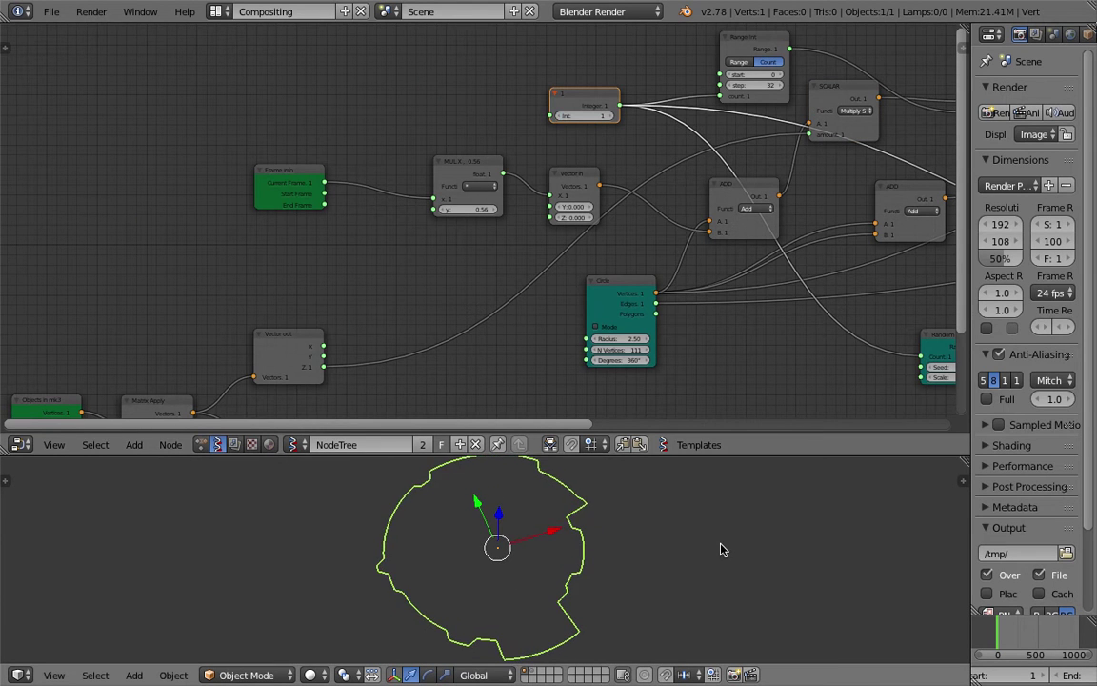
# - Play the animation at a lower sound volume and set the Vector Noise MK2 node's type to Stdperlin
pyautogui.hotkey('alt', 'a')
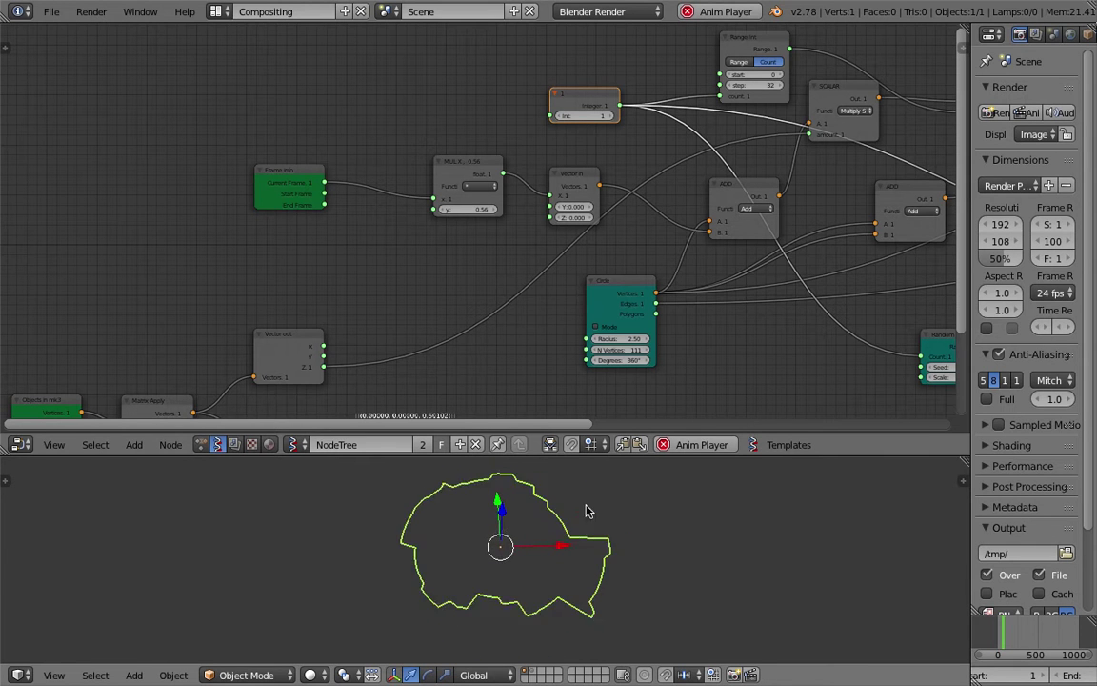
pyautogui.moveTo(753, 302); pyautogui.dragTo(398, 276, button='middle')
pyautogui.press('XF86AudioLowerVolume')
pyautogui.press('XF86AudioLowerVolume')
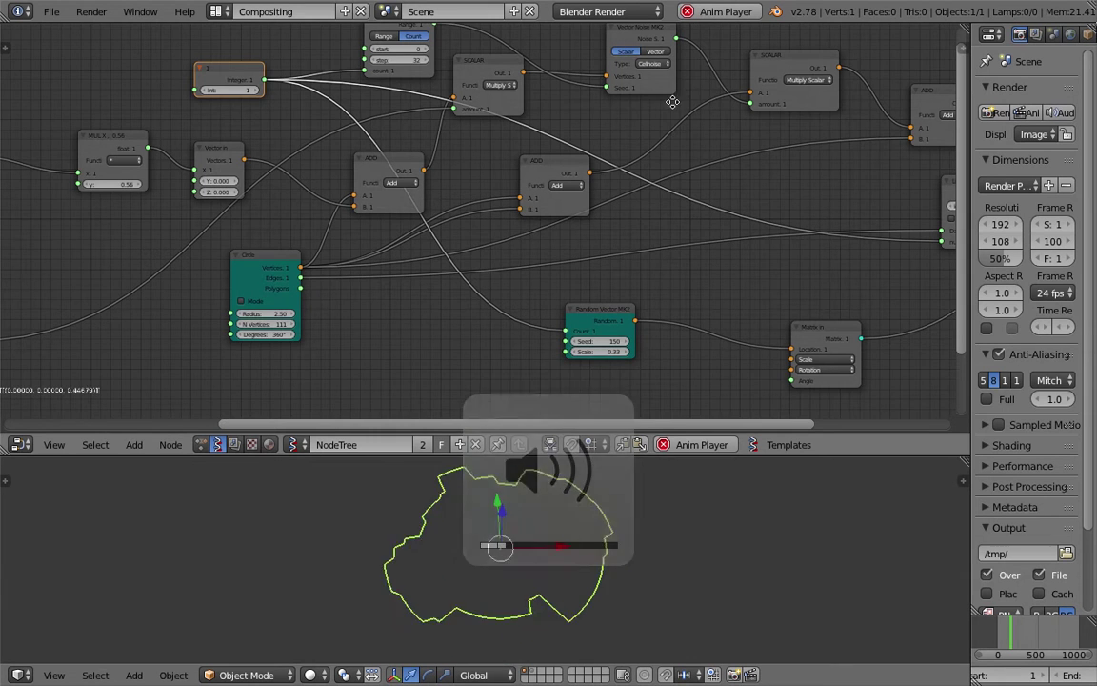
pyautogui.click(656, 72)
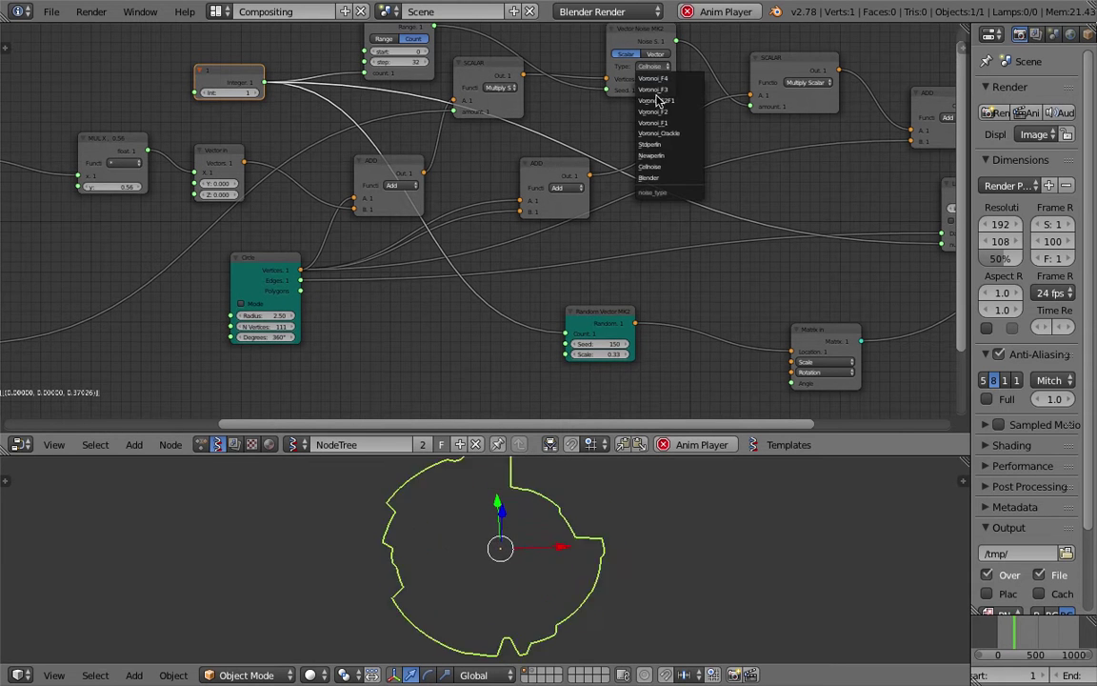
pyautogui.click(652, 144)
# - Set the integer node to 3, the multiplier y to 0.83, and the Circle node to radius 5.89 with 98 vertices
pyautogui.moveTo(172, 262); pyautogui.dragTo(296, 265, button='middle')
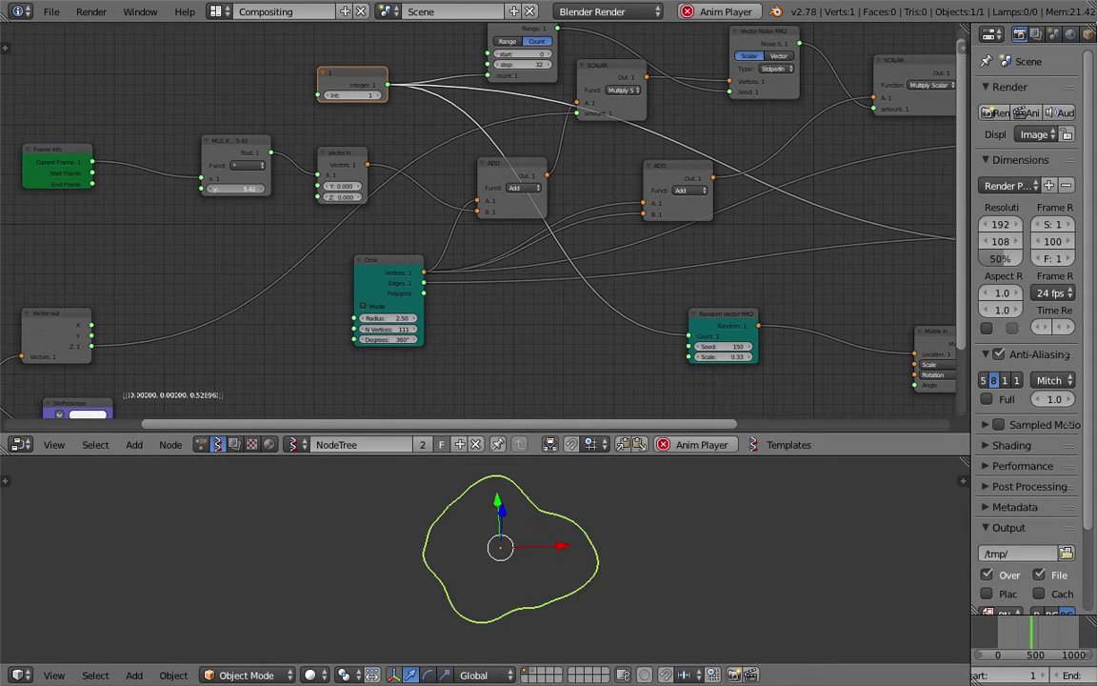
pyautogui.click(378, 96)
pyautogui.click(377, 96)
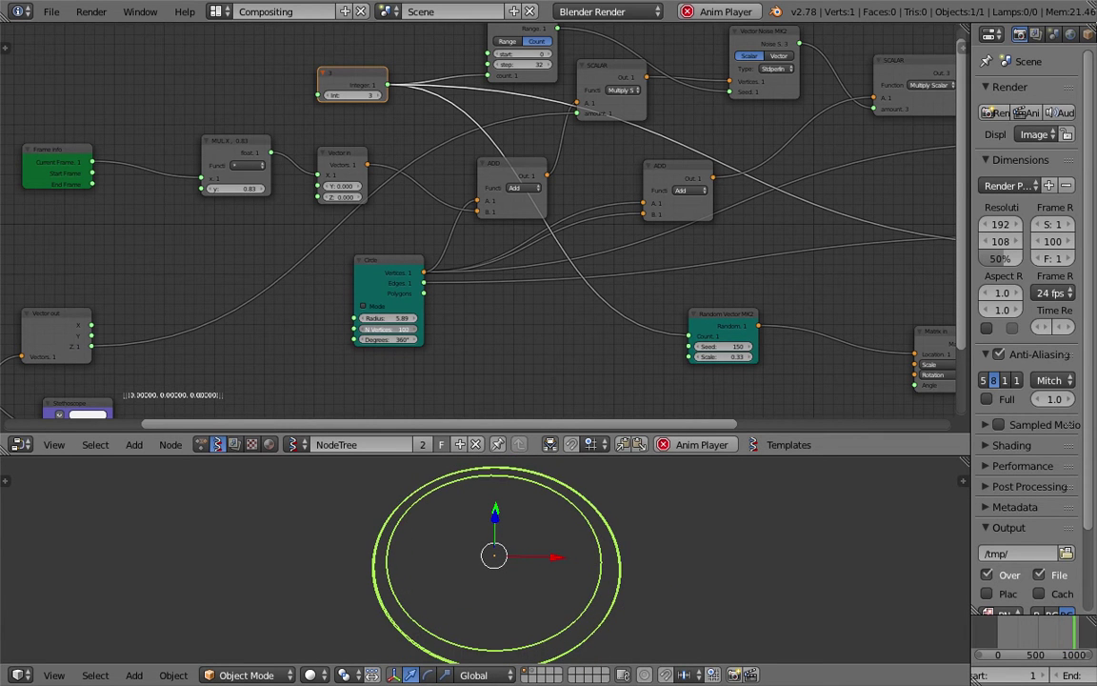
pyautogui.moveTo(370, 332); pyautogui.dragTo(362, 332)
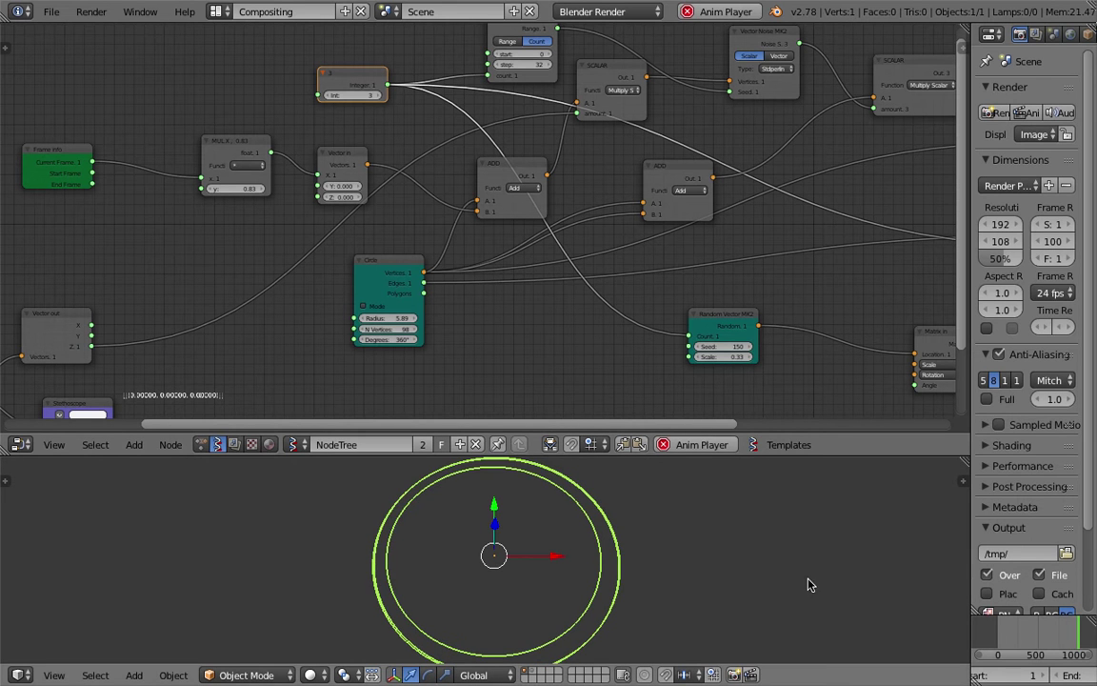
# - Set the Random Vector MK2 seed to 232 and move that node and Matrix in closer to Viewer Draw
pyautogui.moveTo(643, 343); pyautogui.dragTo(499, 338, button='middle')
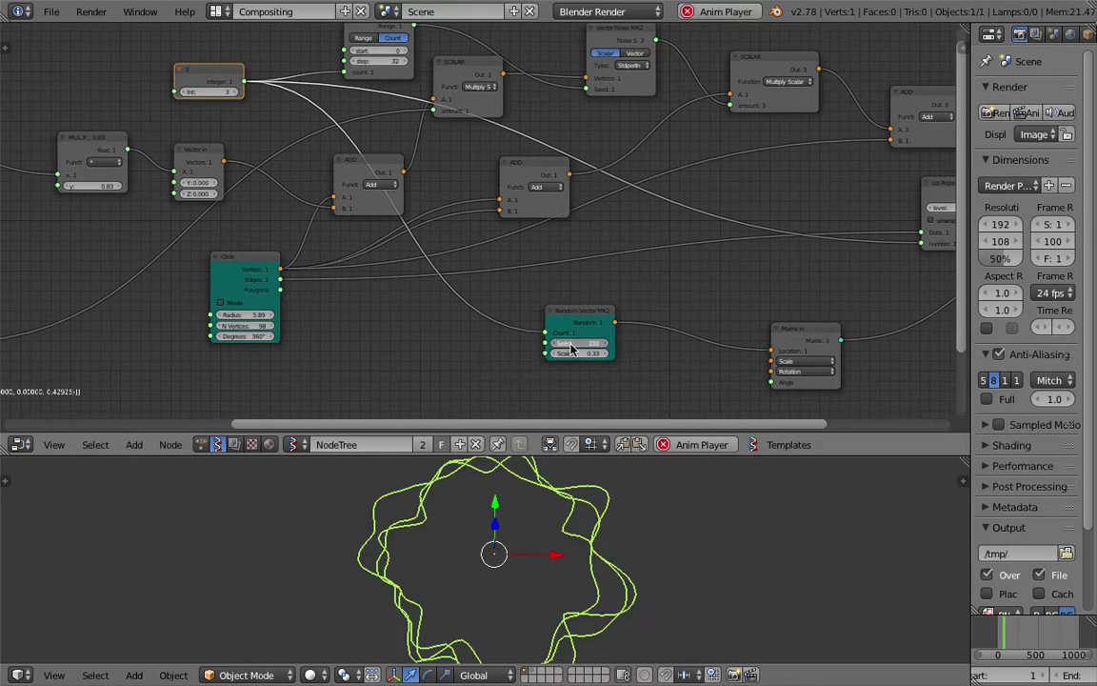
pyautogui.moveTo(631, 301); pyautogui.dragTo(470, 298, button='middle')
pyautogui.moveTo(556, 298); pyautogui.dragTo(380, 296, button='middle')
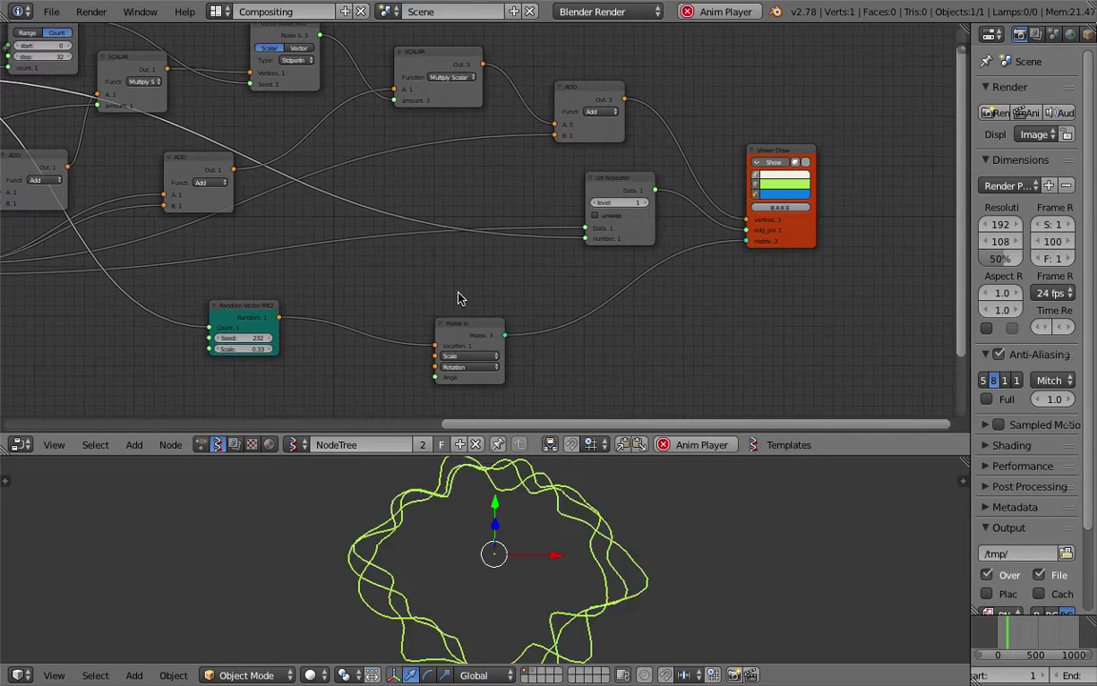
pyautogui.moveTo(481, 328); pyautogui.dragTo(638, 285)
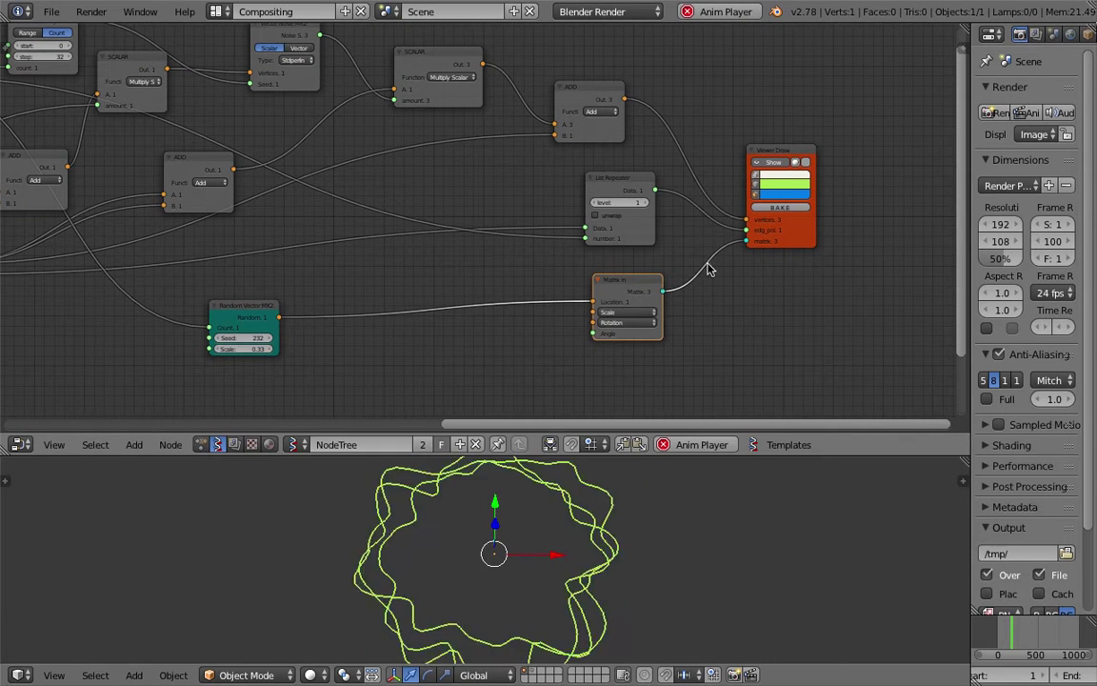
pyautogui.moveTo(610, 233); pyautogui.dragTo(670, 239, button='middle')
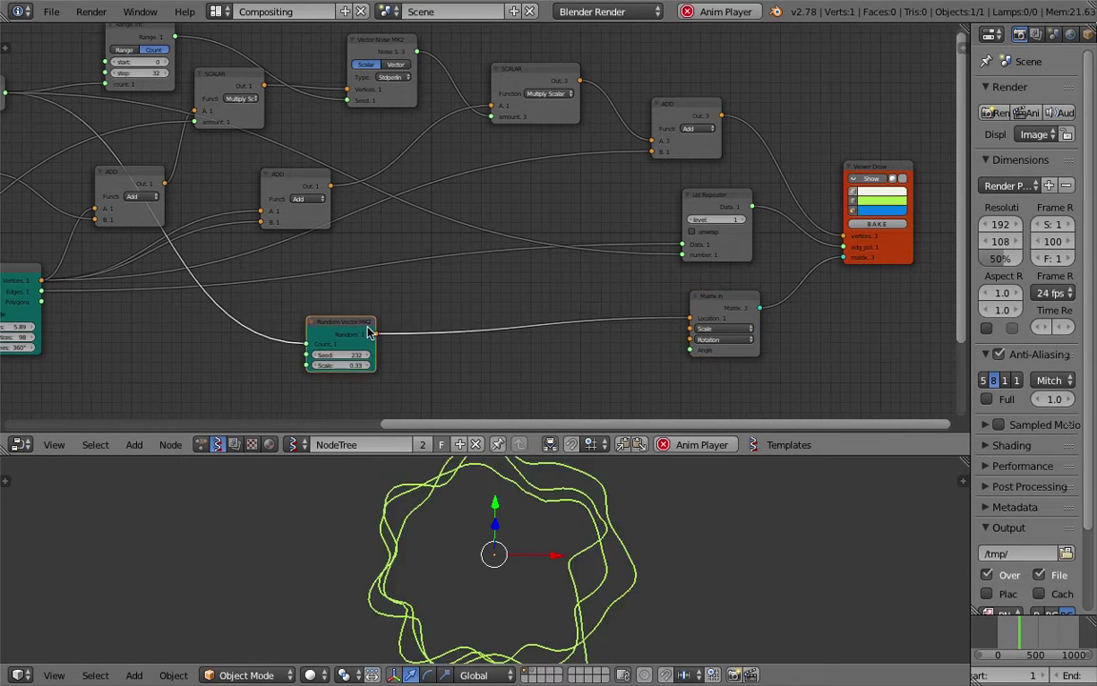
pyautogui.moveTo(362, 332); pyautogui.dragTo(600, 331)
pyautogui.moveTo(433, 306); pyautogui.dragTo(540, 295, button='middle')
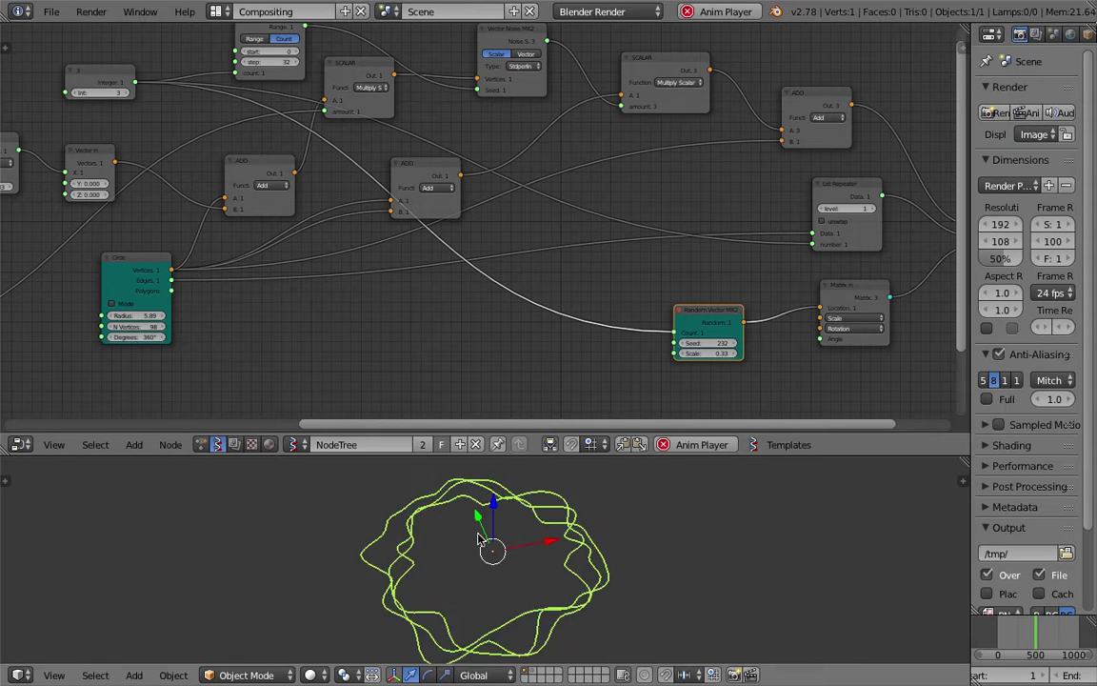
# - Adjust the sound volume and raise the integer node's value to 9
pyautogui.moveTo(379, 337); pyautogui.dragTo(384, 342, button='middle')
pyautogui.press('XF86AudioMute')
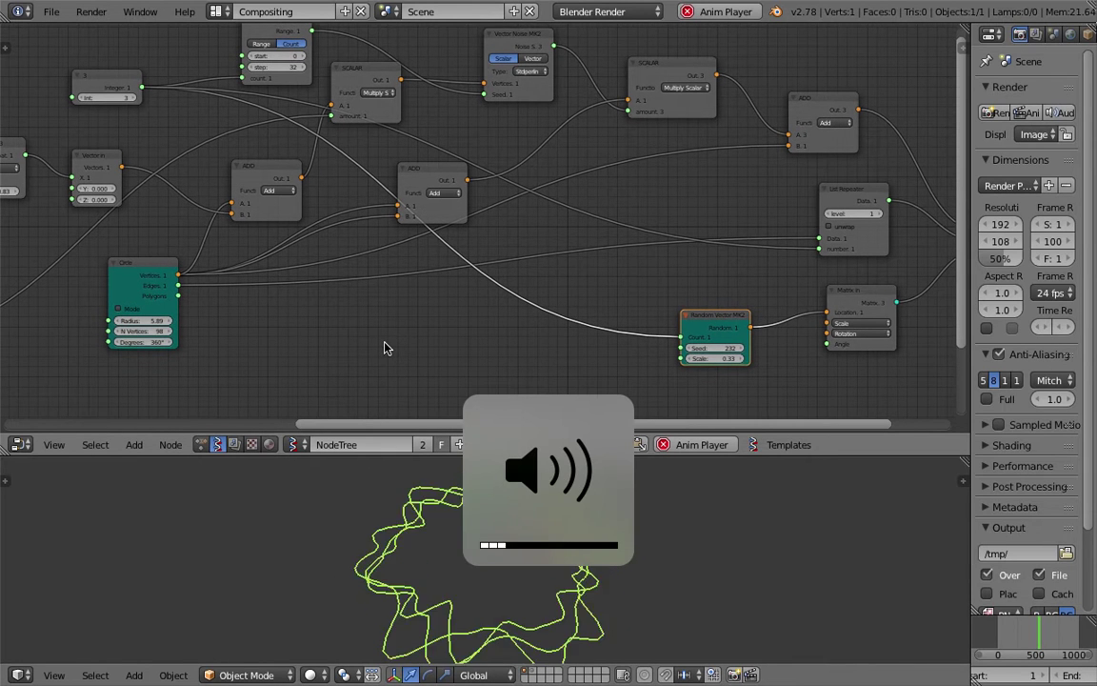
pyautogui.click(136, 100)
pyautogui.click(135, 100)
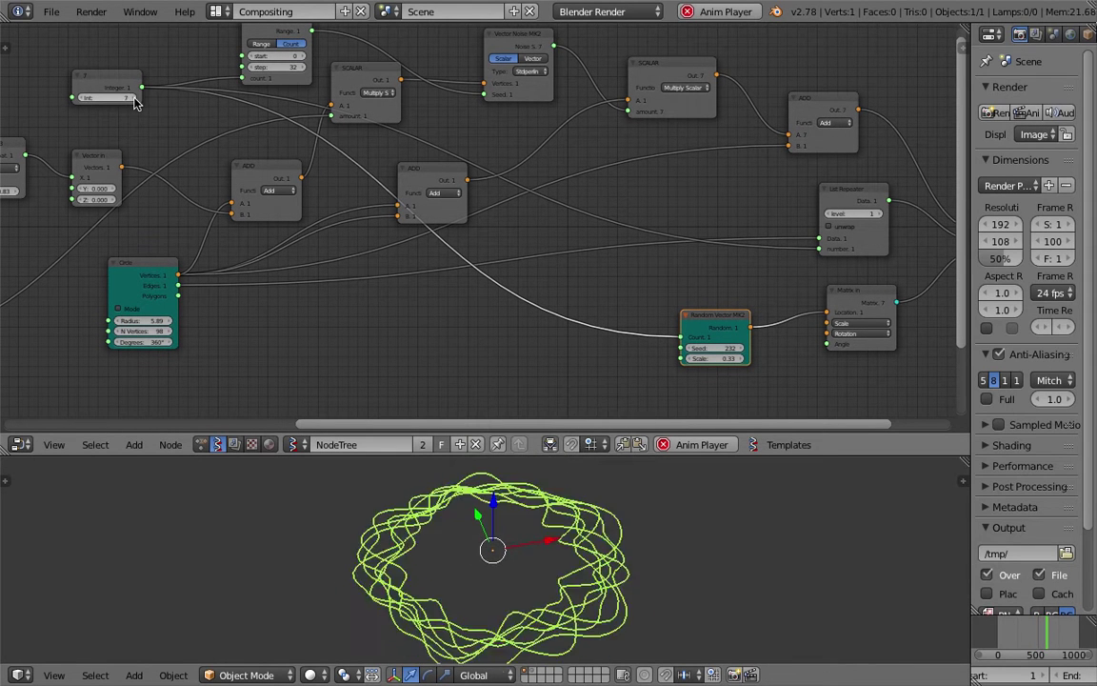
pyautogui.click(135, 100)
pyautogui.click(135, 100)
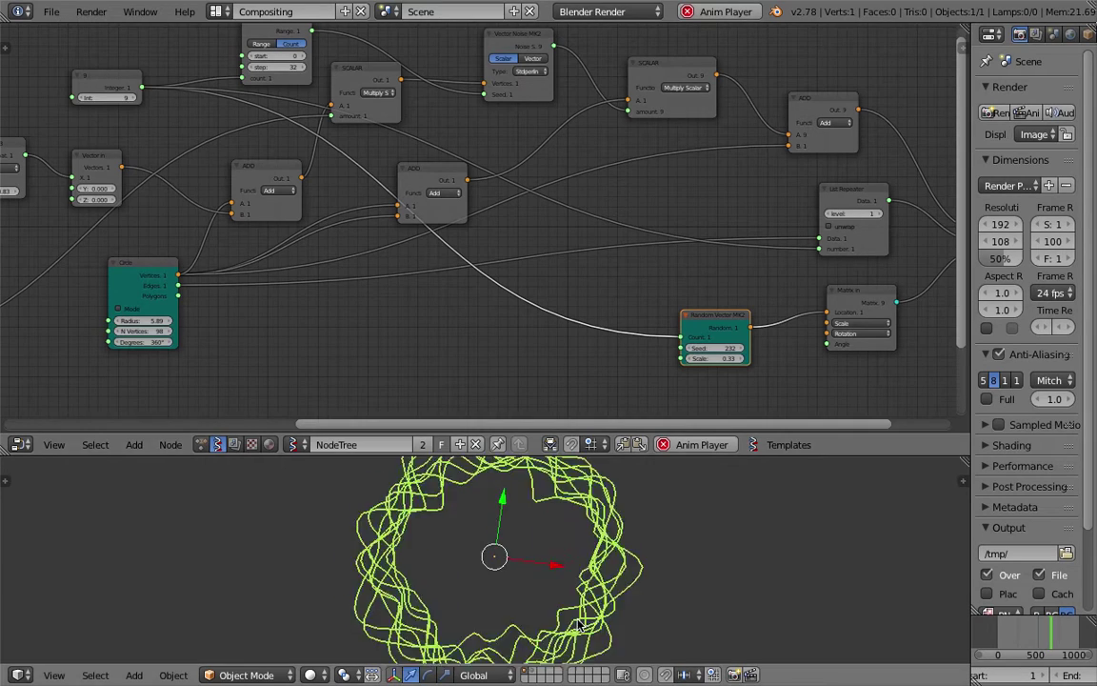
# - Set the multiplier y to 0.26 and the Circle node to radius 6.88 with 91 vertices
pyautogui.moveTo(147, 191); pyautogui.dragTo(466, 215, button='middle')
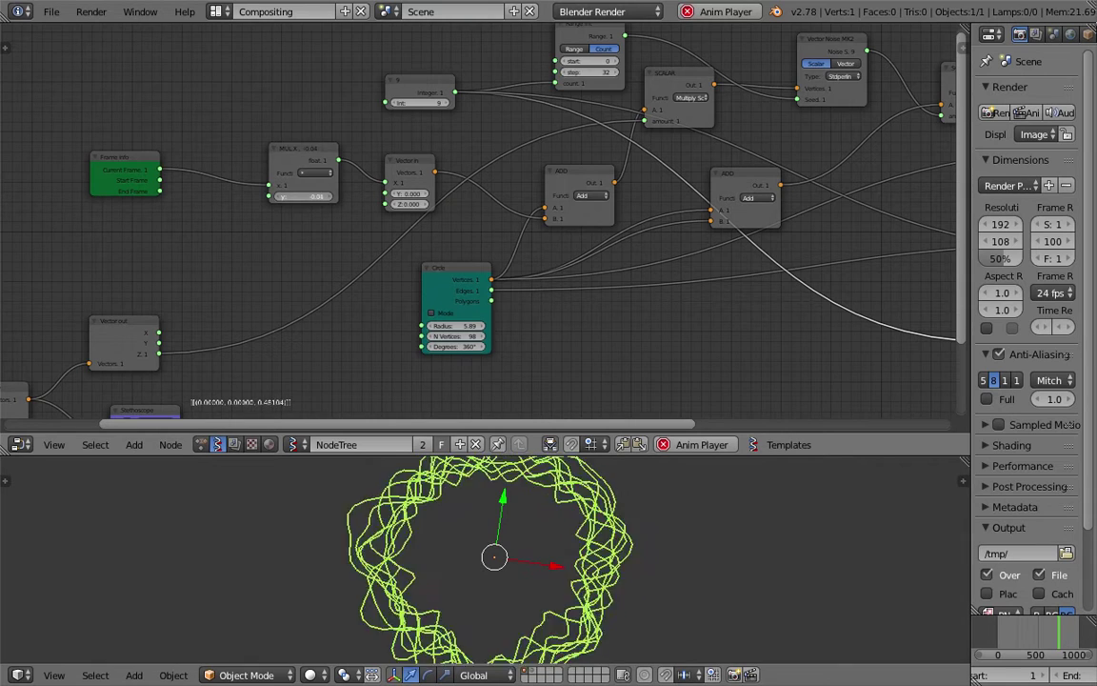
pyautogui.moveTo(307, 197); pyautogui.dragTo(324, 197)
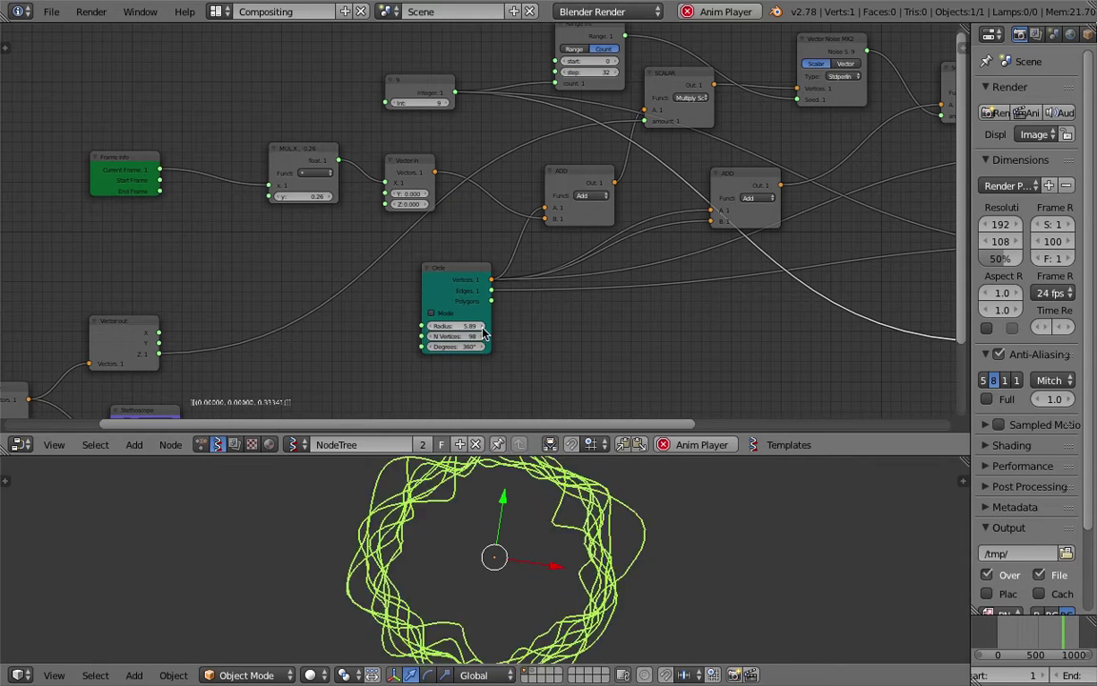
pyautogui.moveTo(479, 338); pyautogui.dragTo(444, 337)
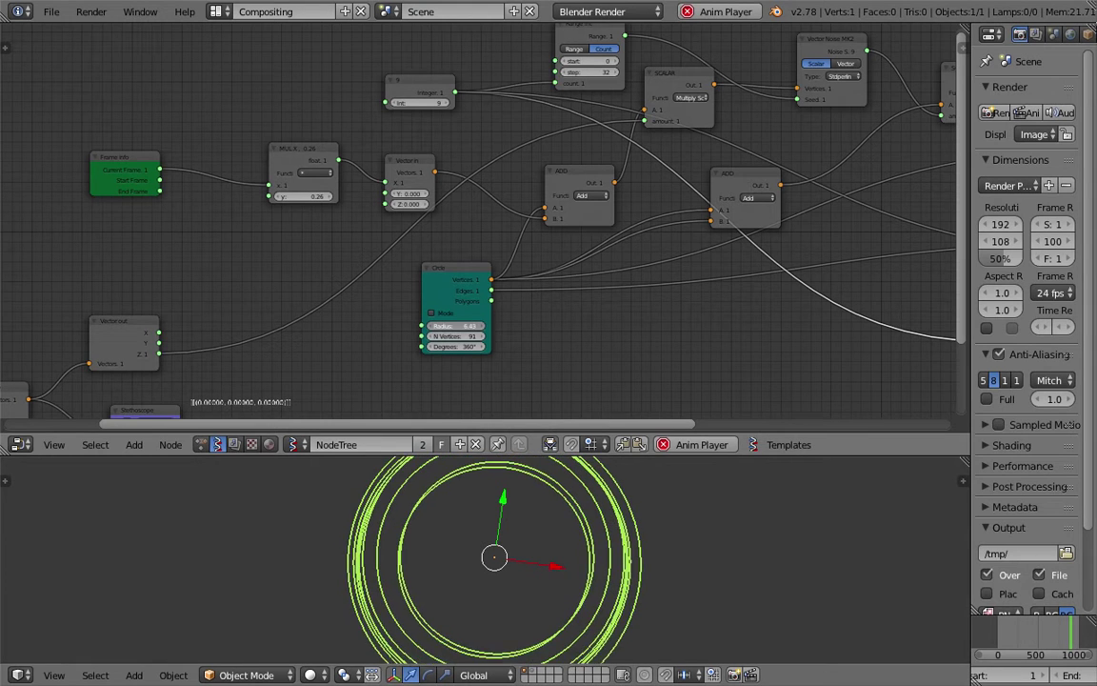
# - Set the Random Vector MK2 node's seed to 231 and its scale to 15.30
pyautogui.moveTo(536, 337); pyautogui.dragTo(219, 301, button='middle')
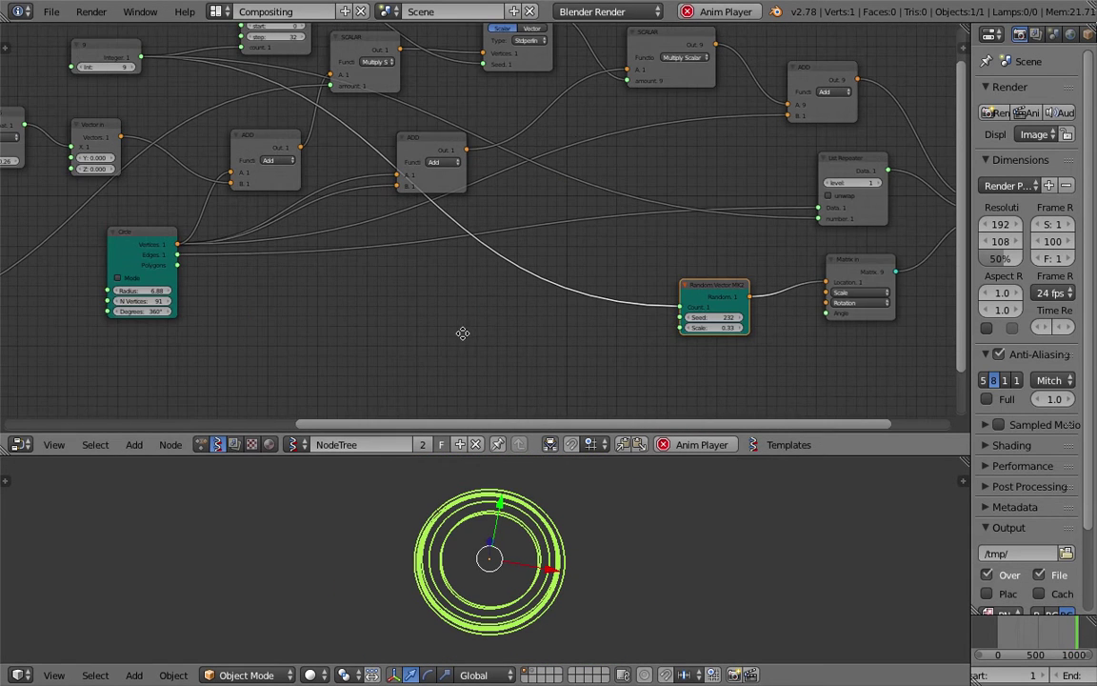
pyautogui.scroll(2, 462, 333)
pyautogui.moveTo(759, 332); pyautogui.dragTo(722, 344)
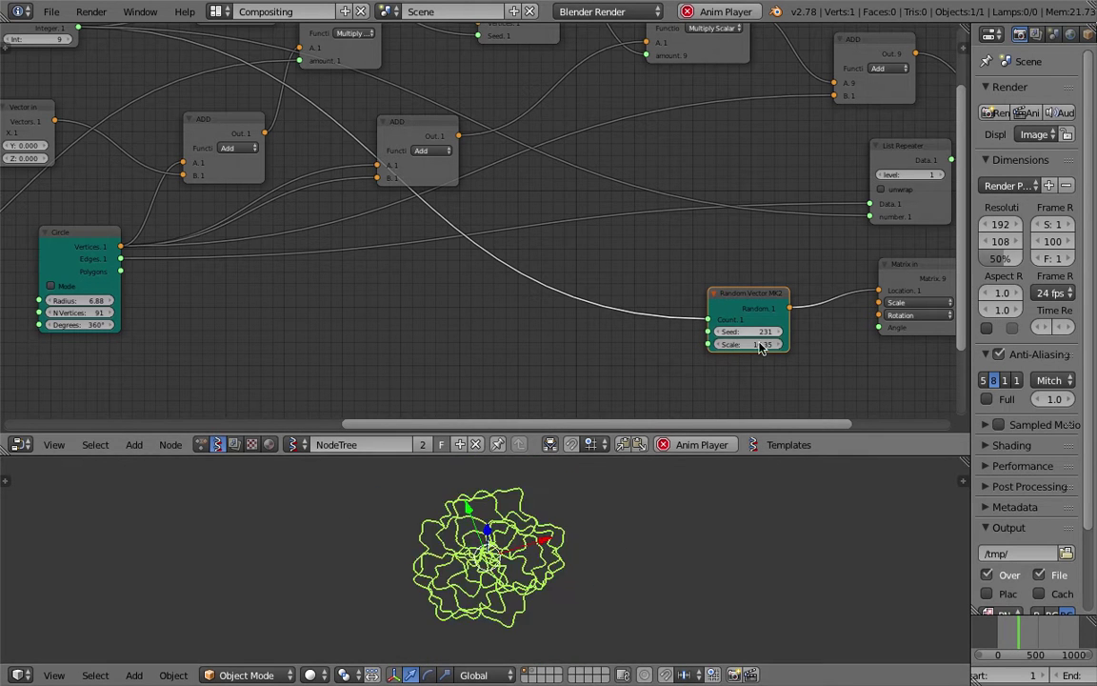
pyautogui.moveTo(760, 344); pyautogui.dragTo(762, 344)
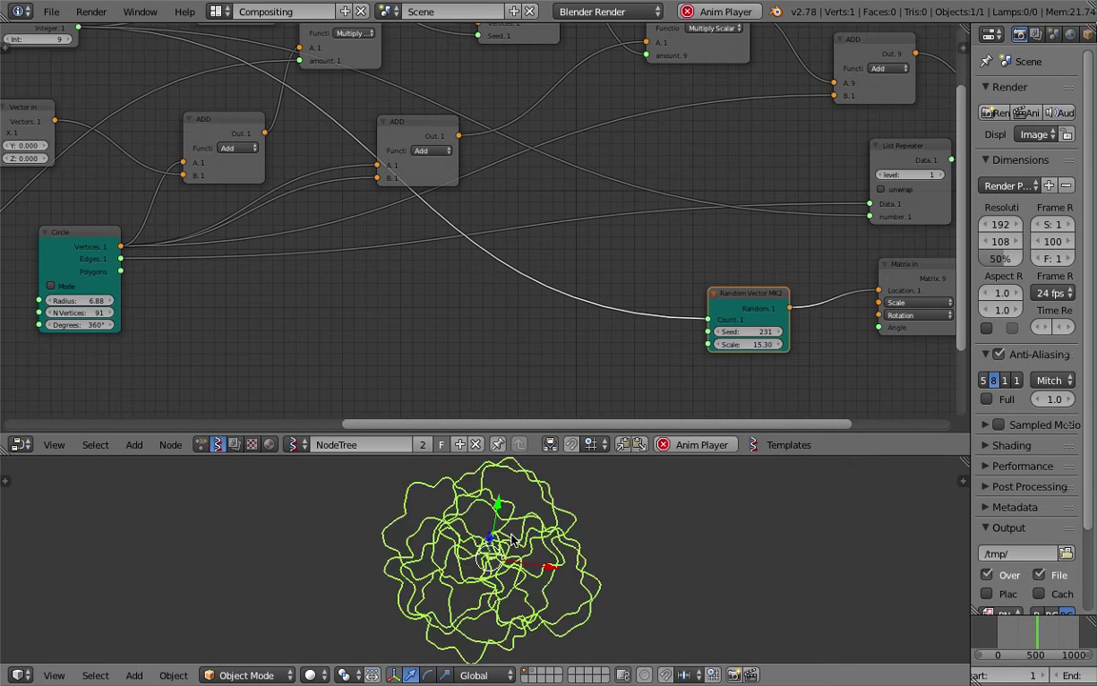
# - Try the Voronoi_F2 and Newperlin noise types in the Vector Noise MK2 node, and set it to Cellnoise
pyautogui.moveTo(420, 146); pyautogui.dragTo(438, 270, button='middle')
pyautogui.click(735, 153)
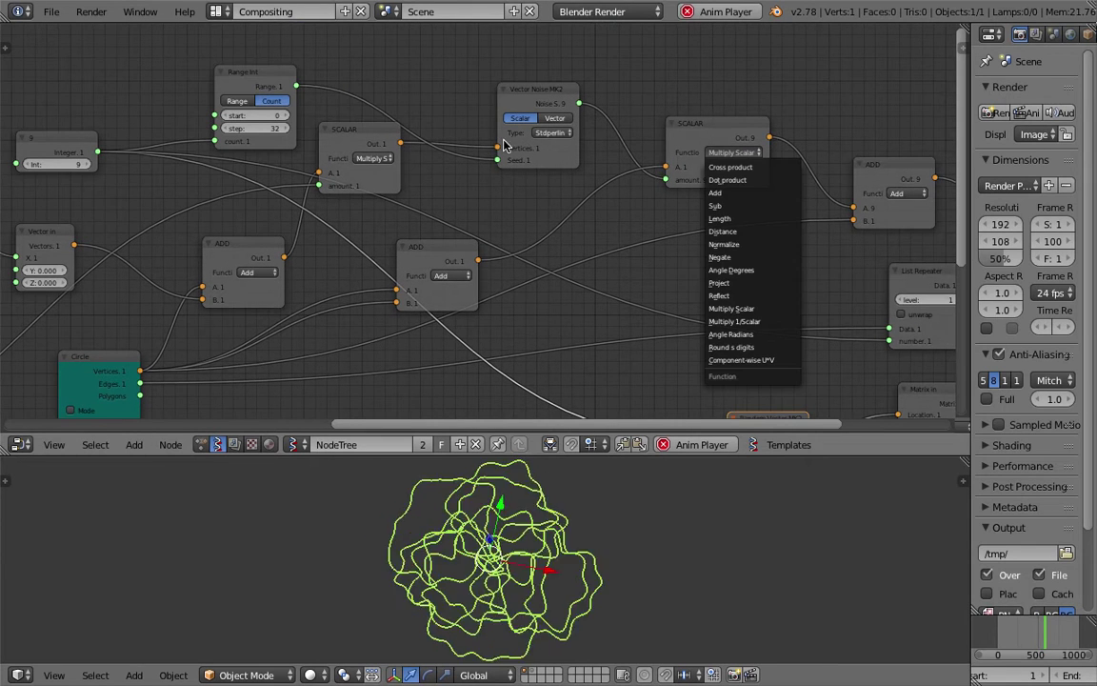
pyautogui.click(539, 132)
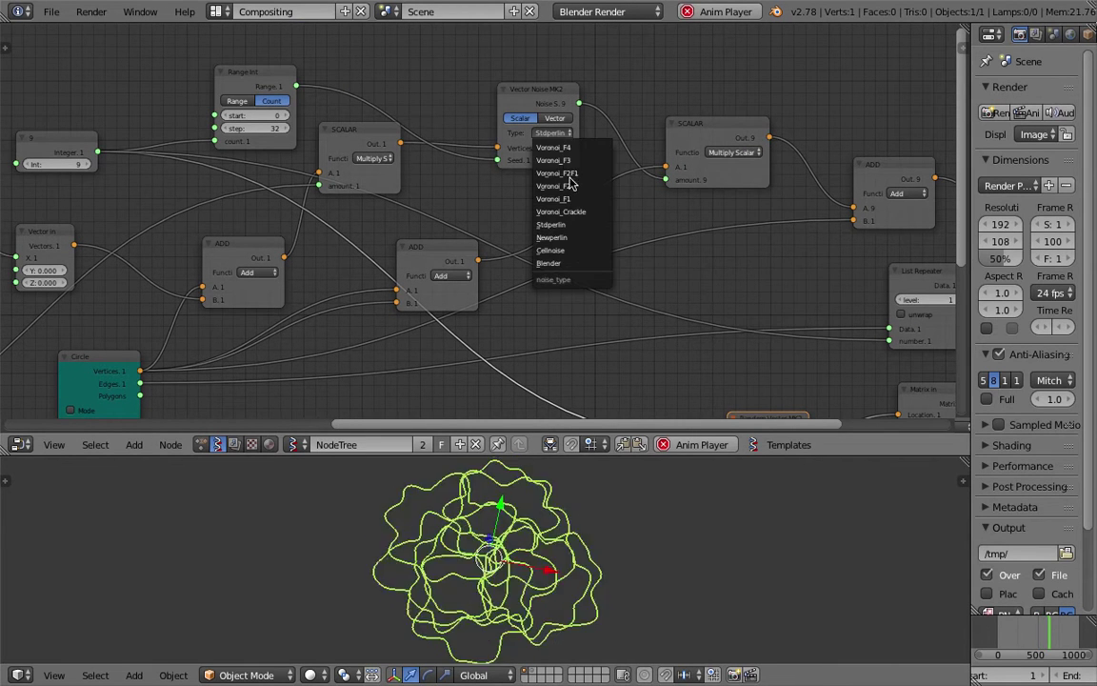
pyautogui.click(570, 184)
pyautogui.click(554, 133)
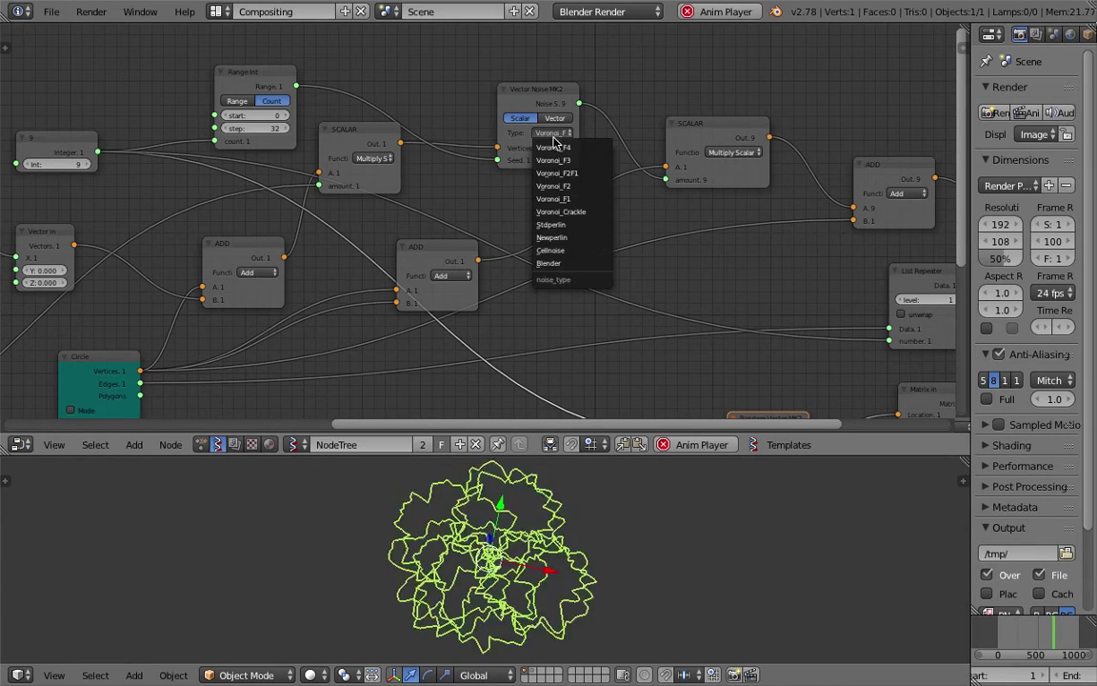
pyautogui.click(558, 237)
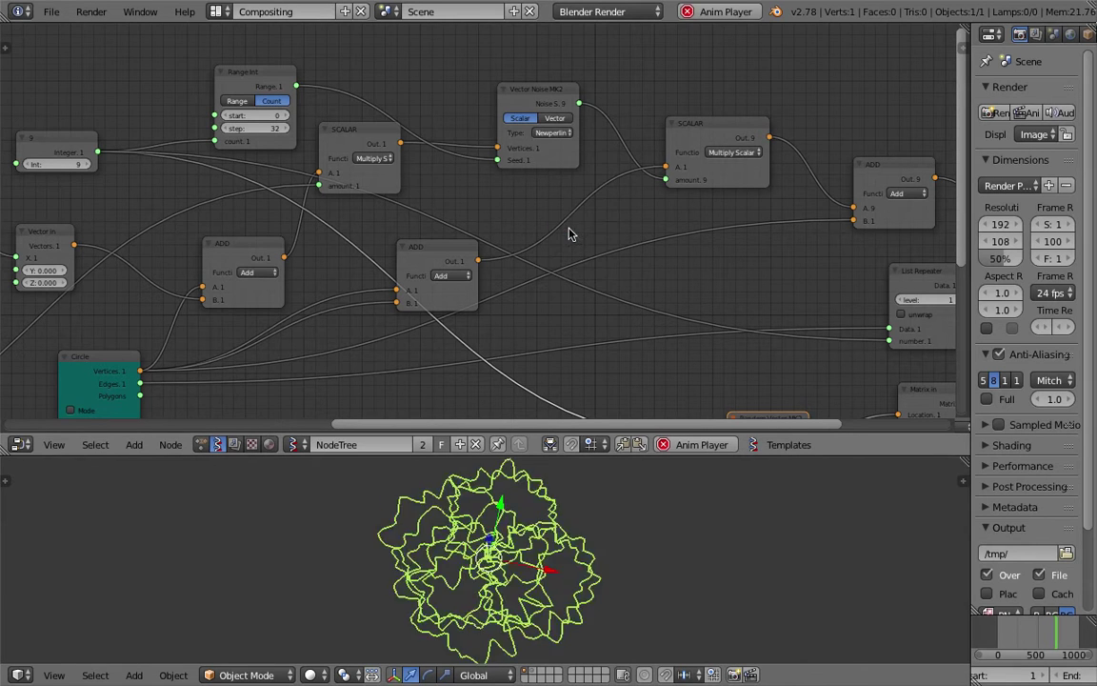
pyautogui.click(541, 134)
pyautogui.click(515, 227)
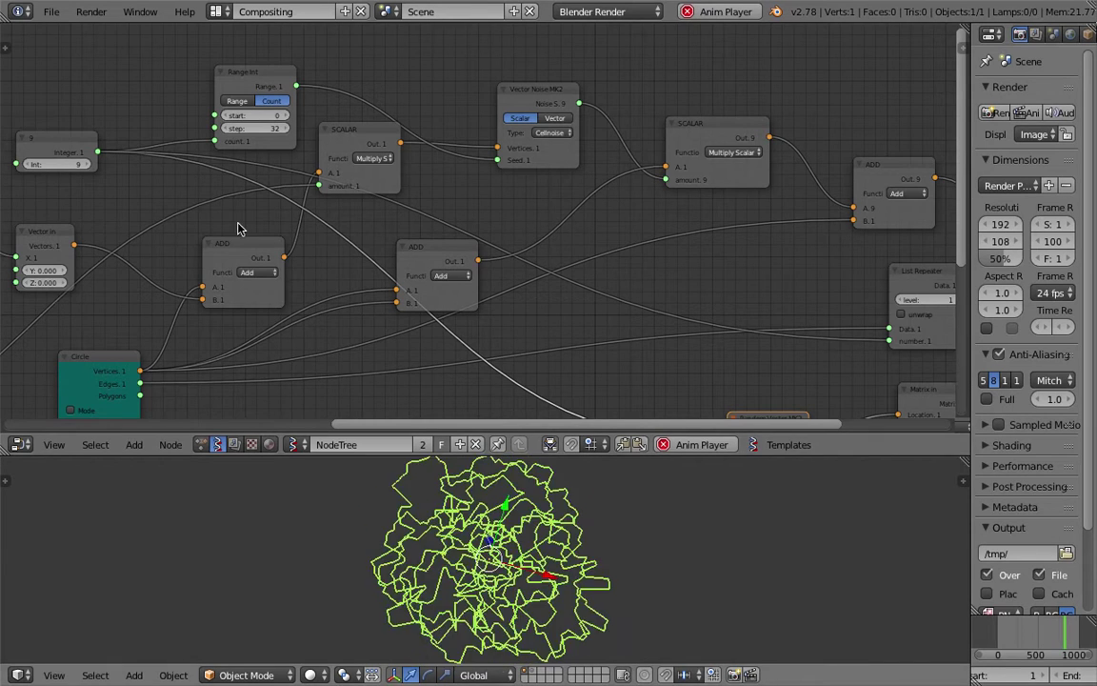
# - Move the Vector in node, set its Y to 0.630, and connect the multiplier's output to its Z input
pyautogui.moveTo(149, 237); pyautogui.dragTo(370, 201, button='middle')
pyautogui.moveTo(269, 235); pyautogui.dragTo(246, 179)
pyautogui.moveTo(181, 195); pyautogui.dragTo(207, 212)
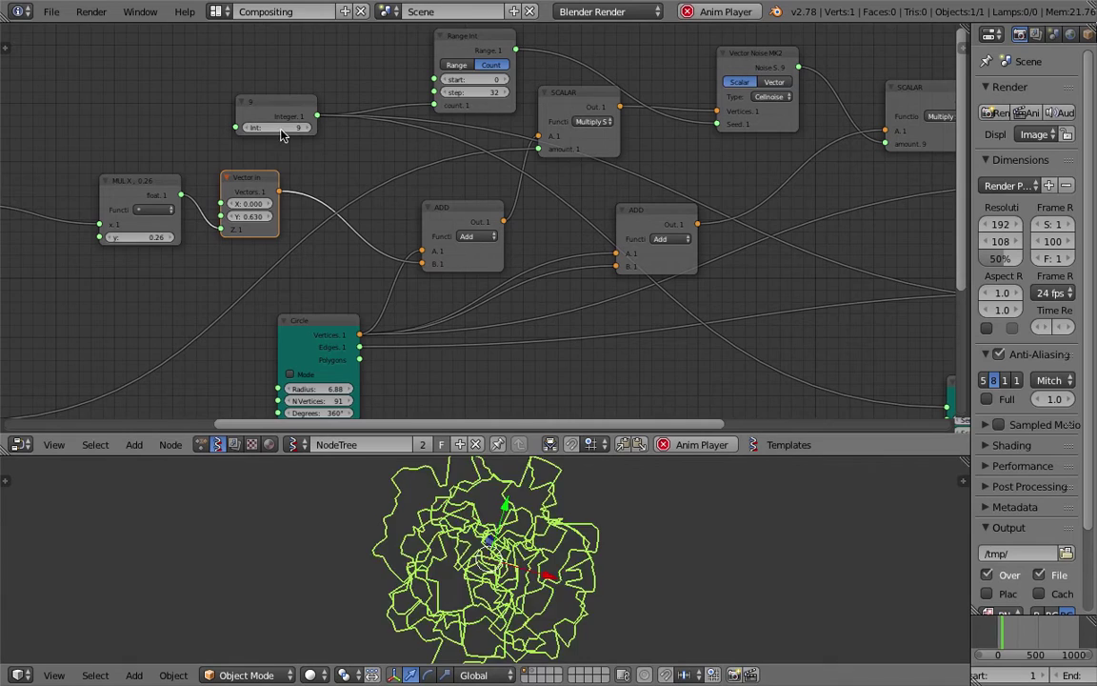
# - Try a higher value in the integer node, restore it to 9, and view the rings from the side
pyautogui.moveTo(282, 136); pyautogui.dragTo(258, 135)
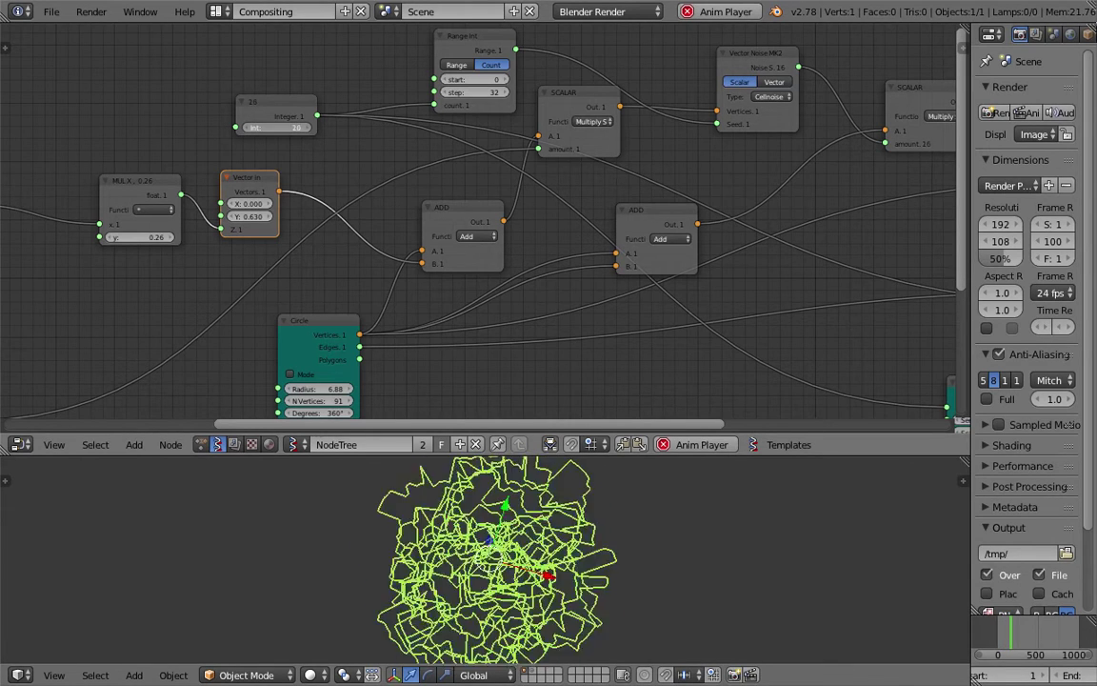
pyautogui.moveTo(572, 535); pyautogui.dragTo(670, 601, button='middle')
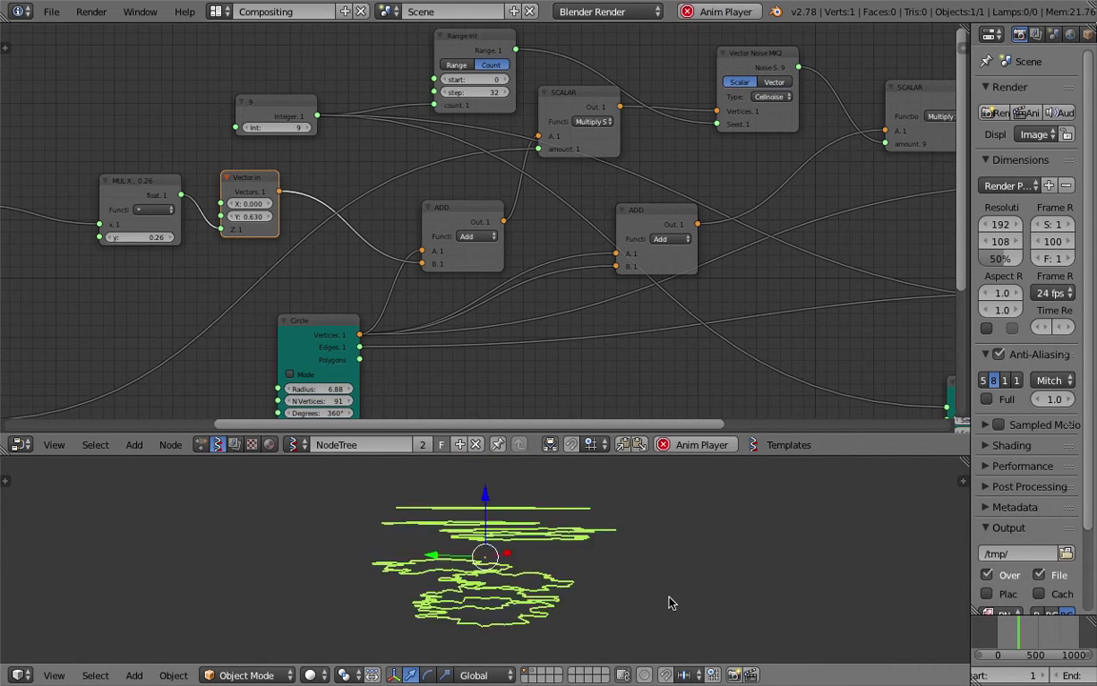
# - Reset the Random Vector MK2 node's scale to 0.00
pyautogui.moveTo(551, 303); pyautogui.dragTo(361, 230, button='middle')
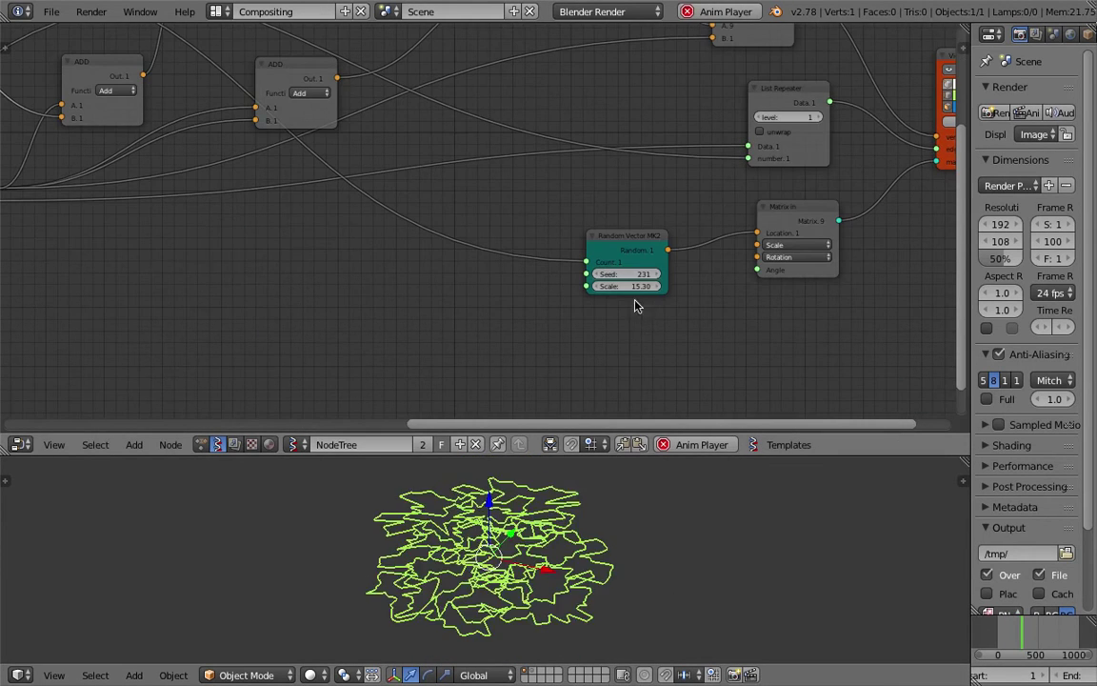
pyautogui.press('BackSpace')
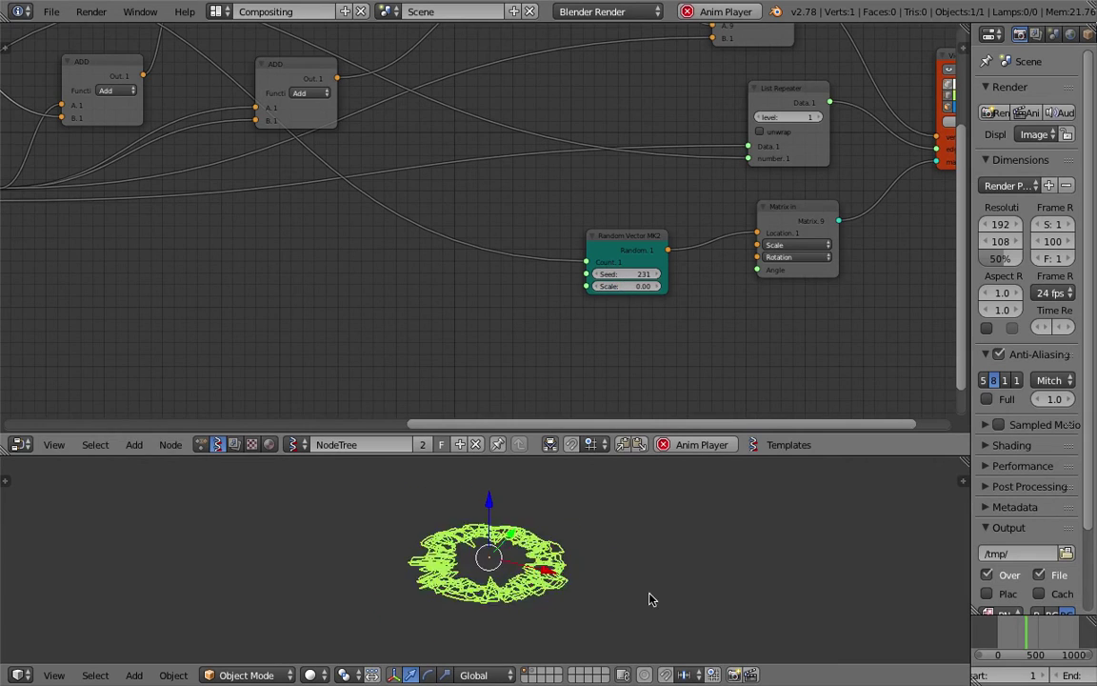
# - Enlarge the 3D viewport, and move the Range Int node up beside the integer node with its step set to 21
pyautogui.scroll(1, 566, 584)
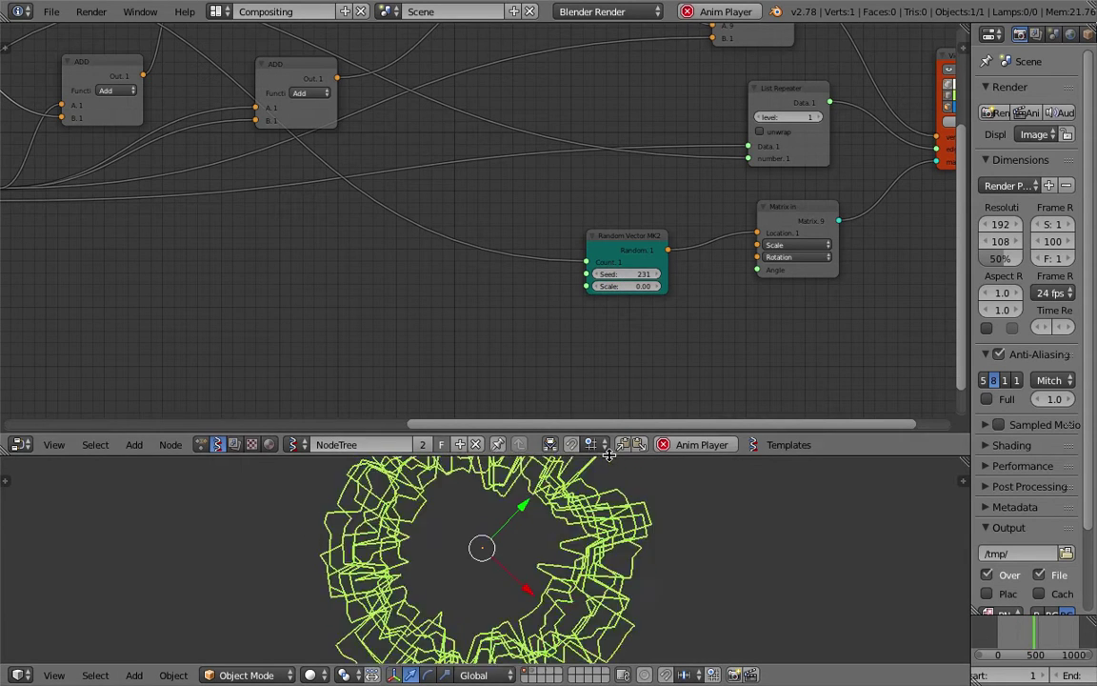
pyautogui.moveTo(609, 456); pyautogui.dragTo(602, 325)
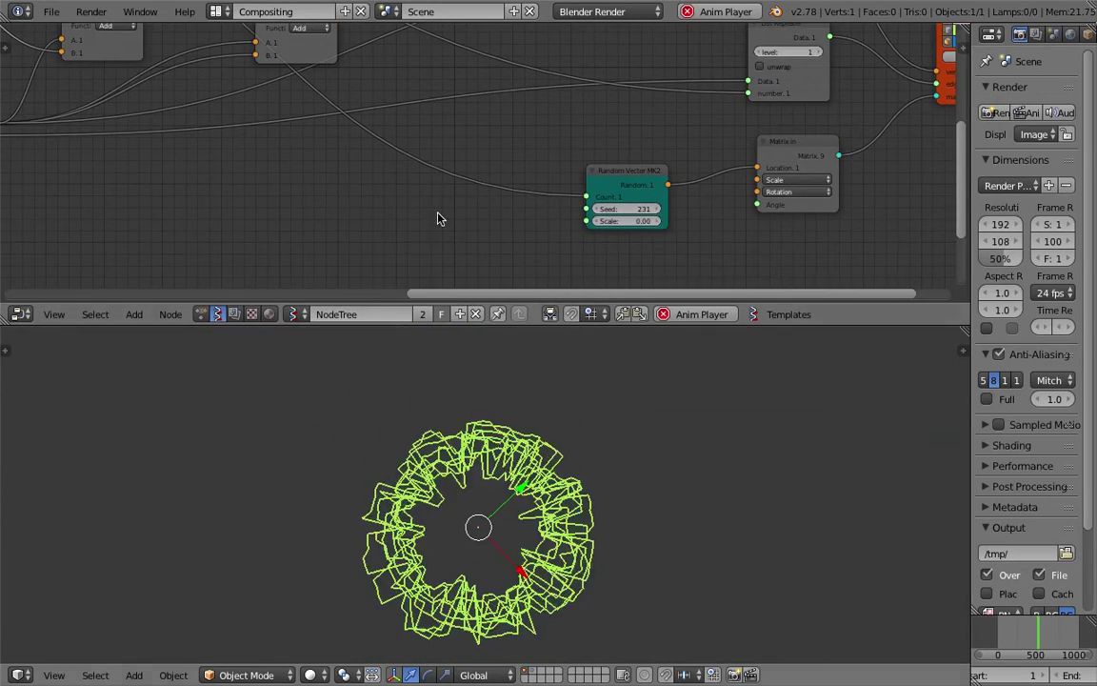
pyautogui.scroll(-4, 517, 108)
pyautogui.scroll(3, 533, 151)
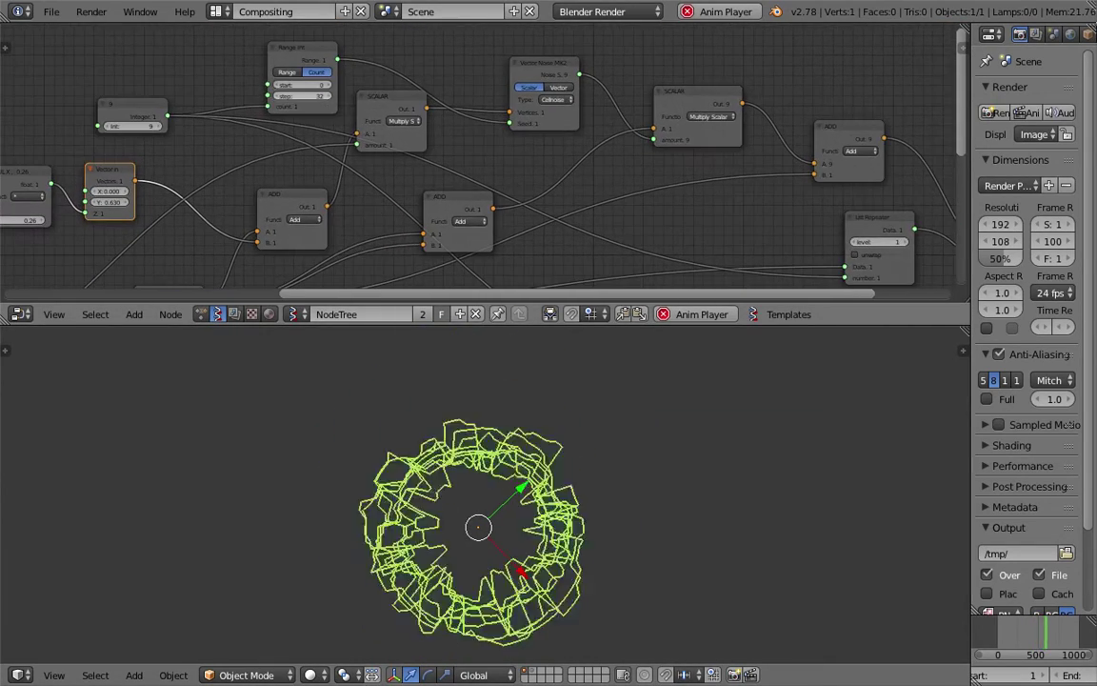
pyautogui.moveTo(300, 95); pyautogui.dragTo(314, 95)
pyautogui.moveTo(301, 48); pyautogui.dragTo(258, 40)
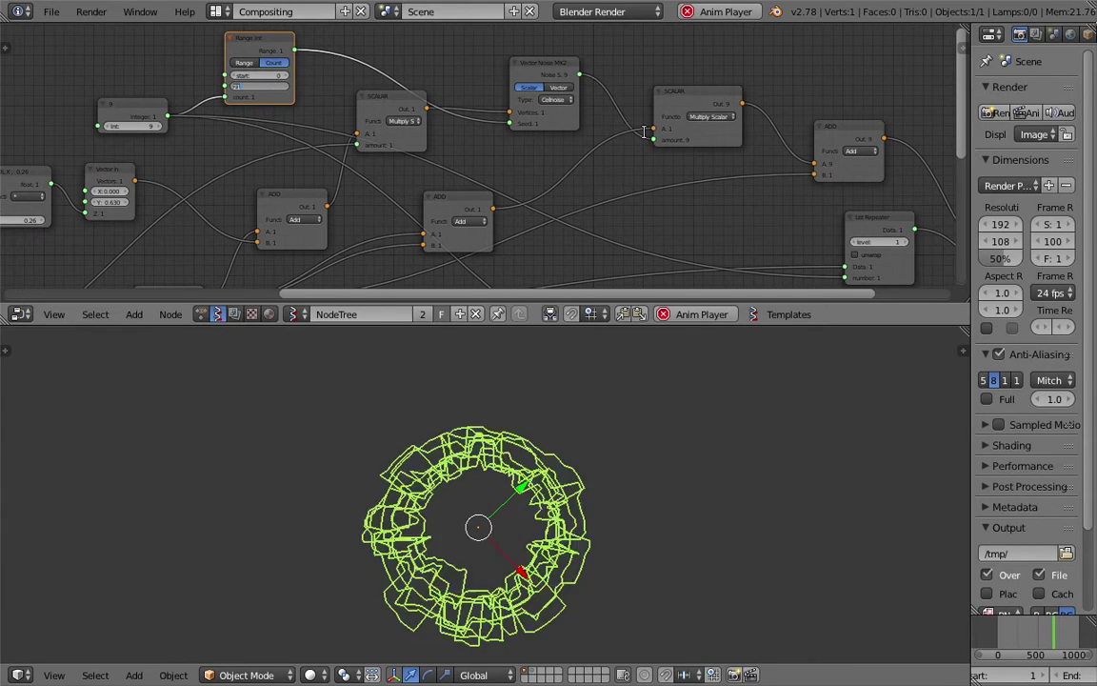
pyautogui.press('Return')
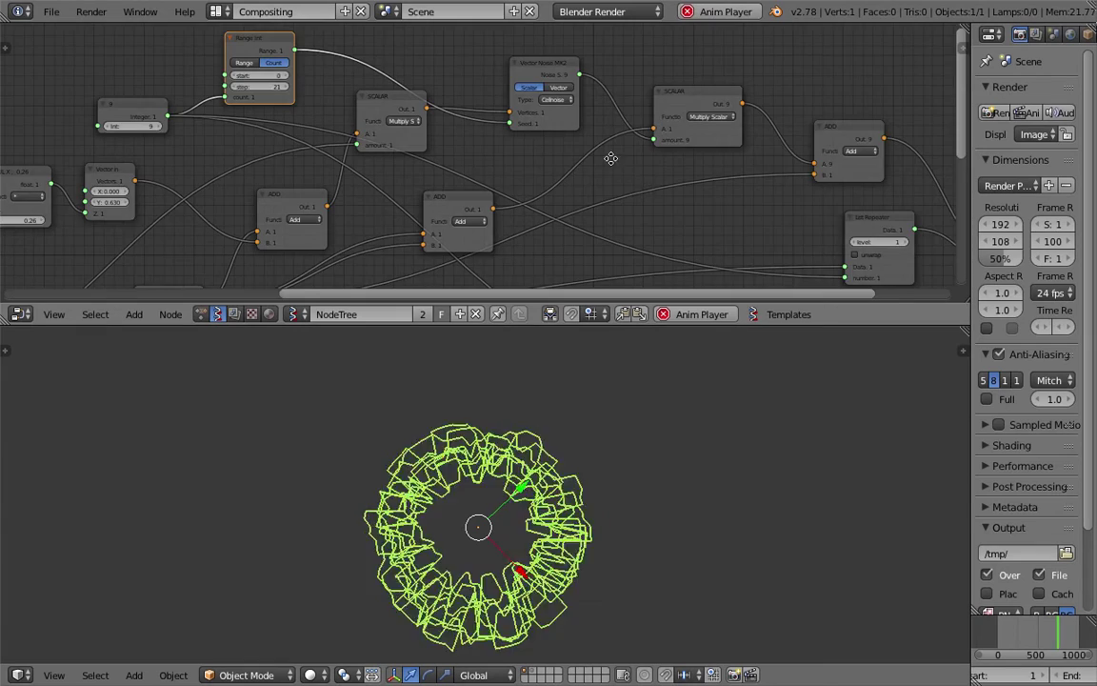
# - Move the Vector out node slightly closer to the Circle node
pyautogui.moveTo(462, 221); pyautogui.dragTo(555, 242, button='middle')
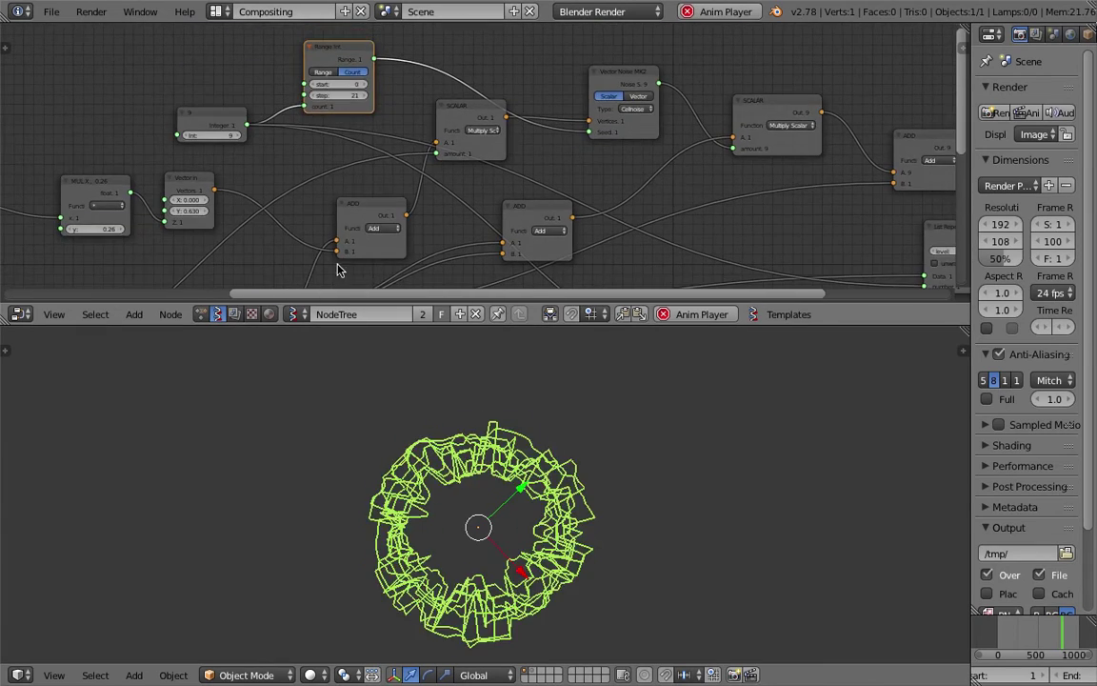
pyautogui.moveTo(357, 175); pyautogui.dragTo(411, 88, button='middle')
pyautogui.moveTo(360, 230); pyautogui.dragTo(423, 120, button='middle')
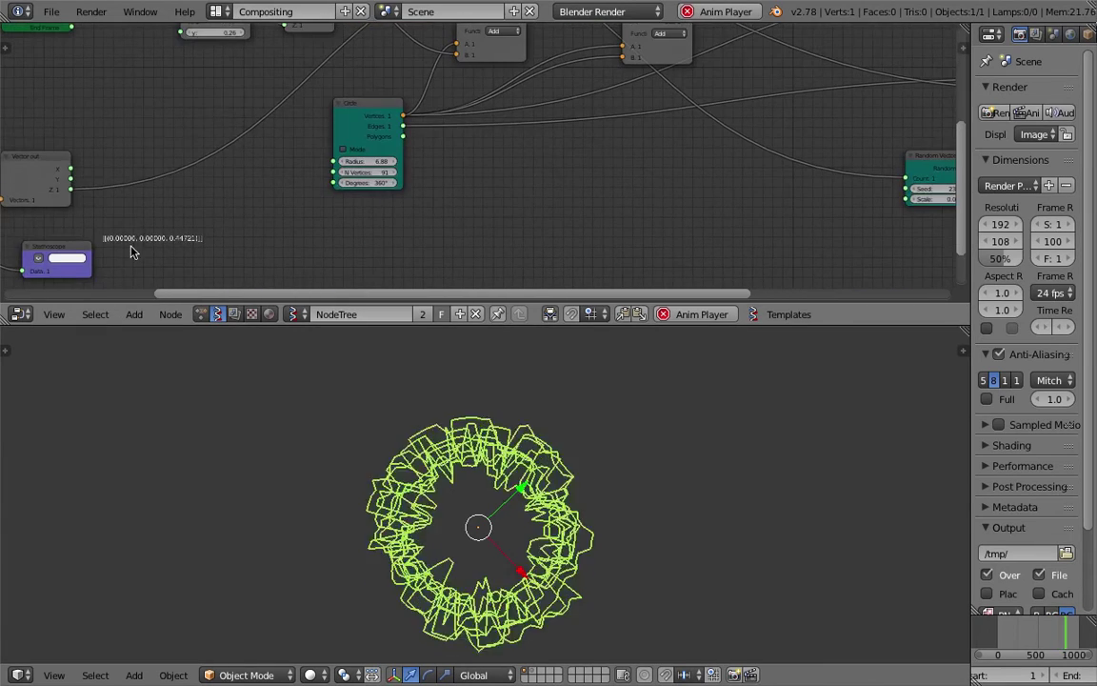
pyautogui.moveTo(58, 164); pyautogui.dragTo(88, 152)
# - Widen the SCALAR node feeding Vector Noise MK2 until its Multiply Scalar function is readable, and shift it slightly away from the noise node
pyautogui.moveTo(384, 102)
pyautogui.mouseDown(button='middle')
pyautogui.moveTo(367, 168)
pyautogui.moveTo(312, 252)
pyautogui.mouseUp(button='middle')
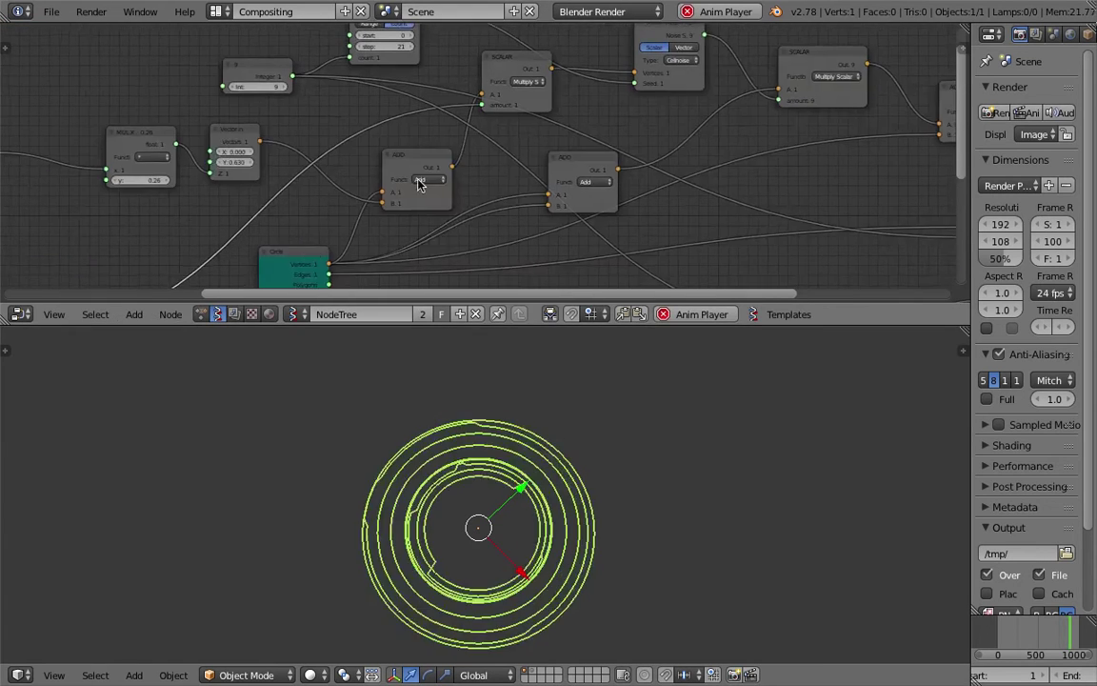
pyautogui.moveTo(419, 184); pyautogui.dragTo(401, 213, button='middle')
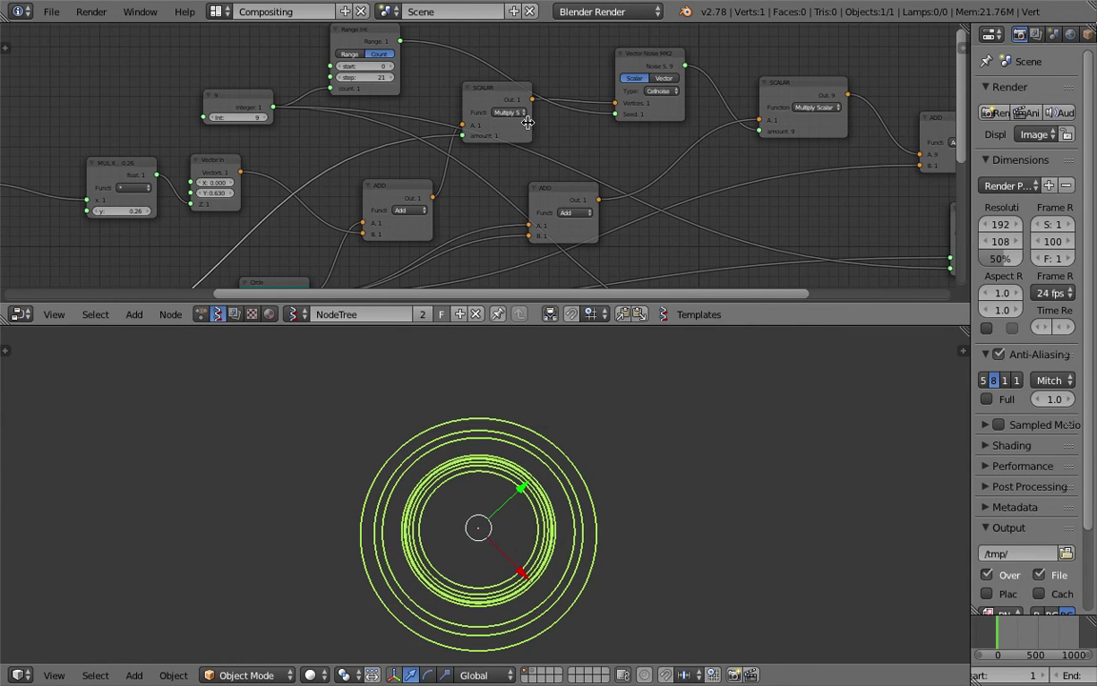
pyautogui.moveTo(529, 120); pyautogui.dragTo(562, 115)
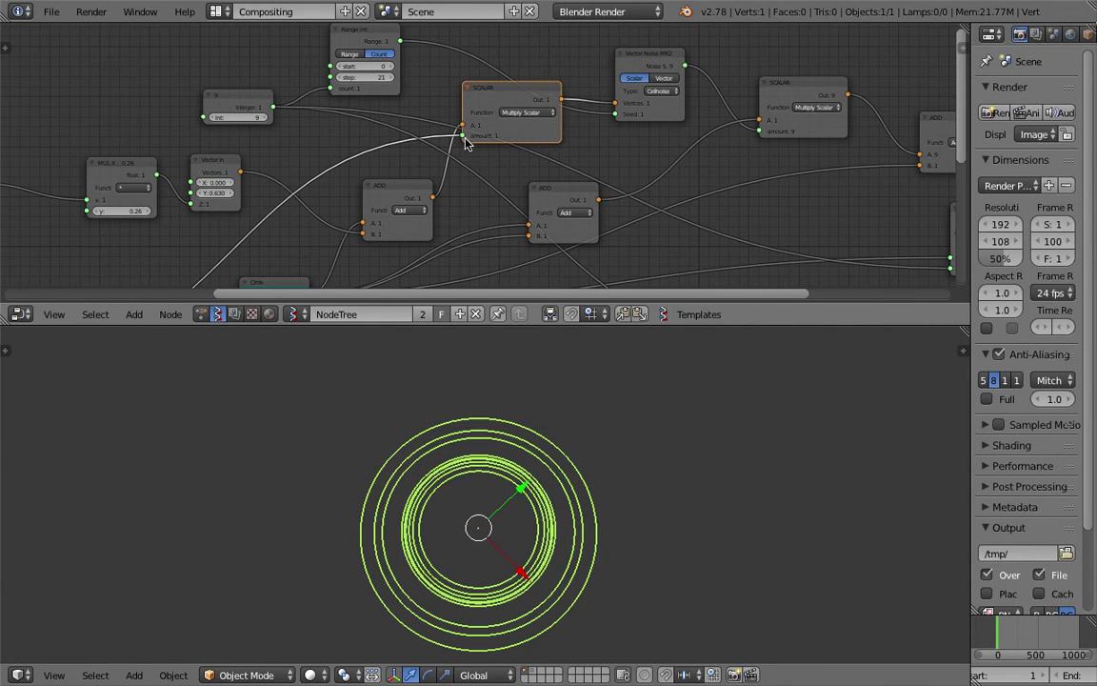
pyautogui.moveTo(474, 93); pyautogui.dragTo(457, 89)
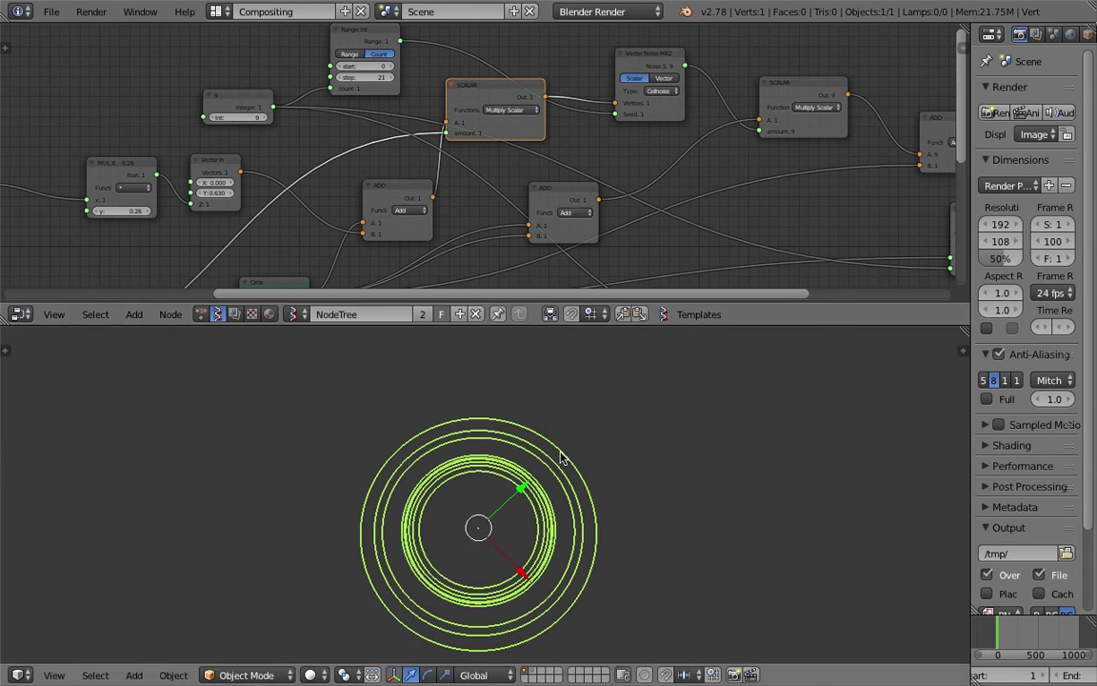
# - Examine the rings at an angle and the node tree from Frame Info and Vector out to Matrix in, in an enlarged node editor
pyautogui.moveTo(319, 391); pyautogui.dragTo(426, 226, button='middle')
pyautogui.moveTo(230, 268); pyautogui.dragTo(309, 201, button='middle')
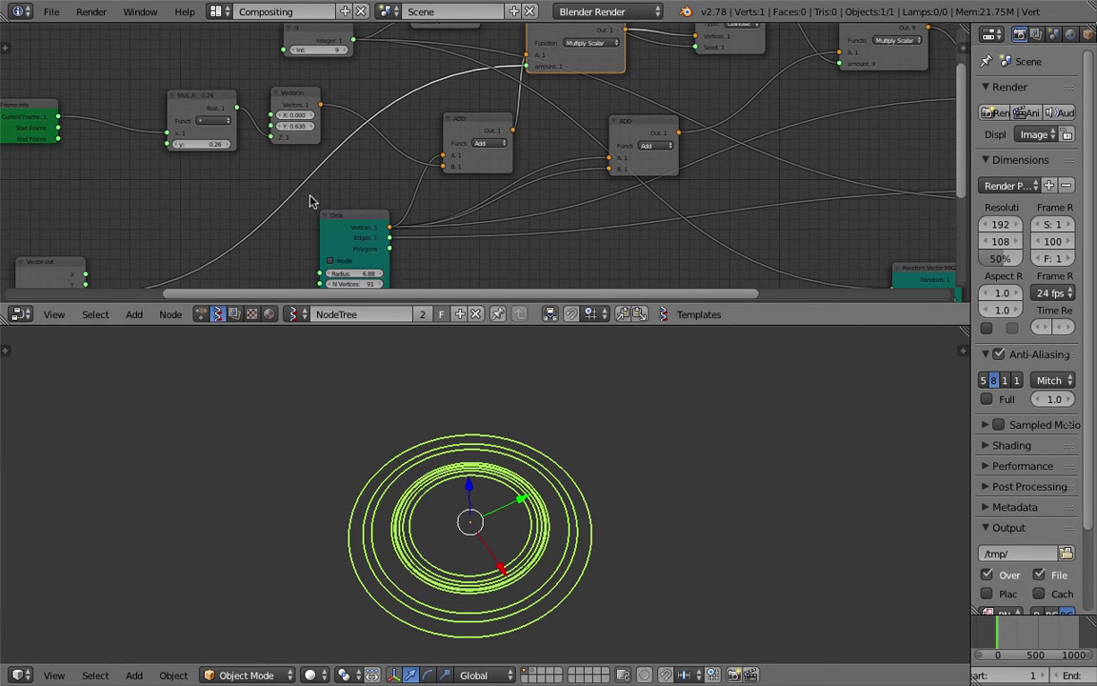
pyautogui.scroll(-1, 493, 221)
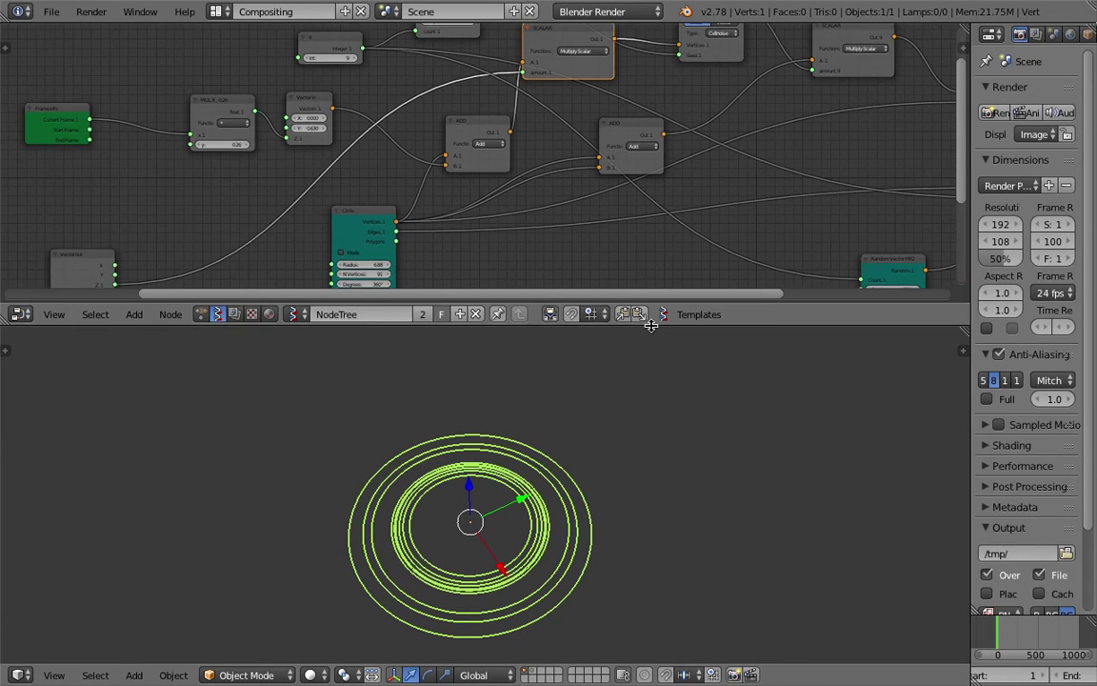
pyautogui.moveTo(648, 325); pyautogui.dragTo(653, 415)
pyautogui.scroll(-1, 718, 260)
pyautogui.moveTo(718, 261); pyautogui.dragTo(726, 204, button='middle')
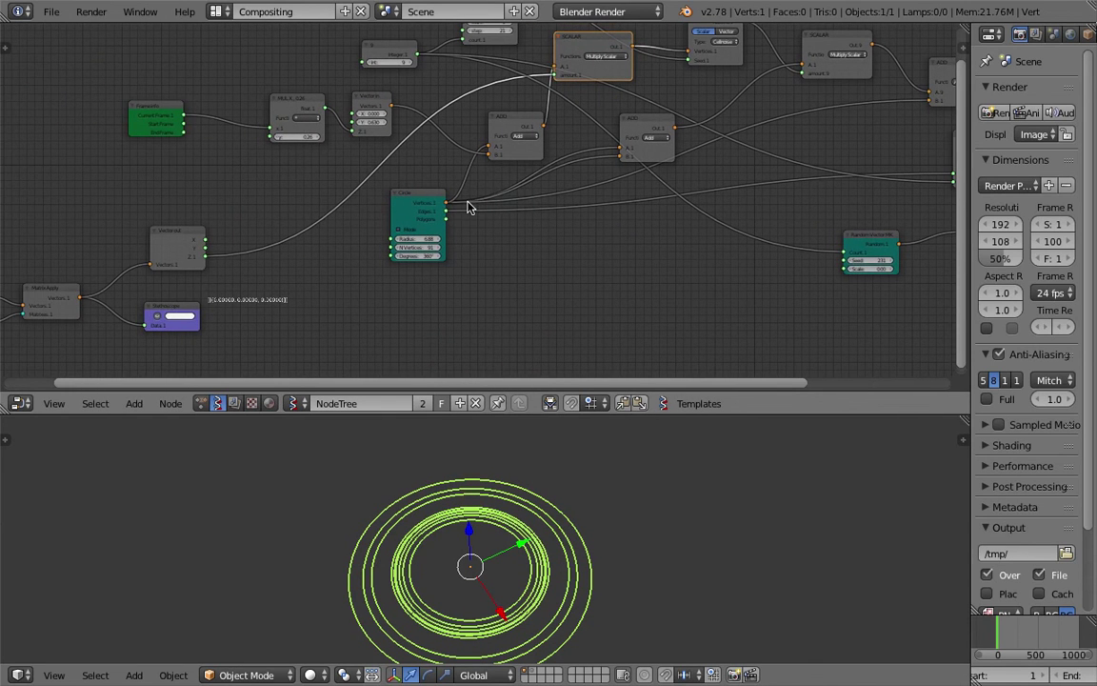
pyautogui.moveTo(558, 284); pyautogui.dragTo(480, 291, button='middle')
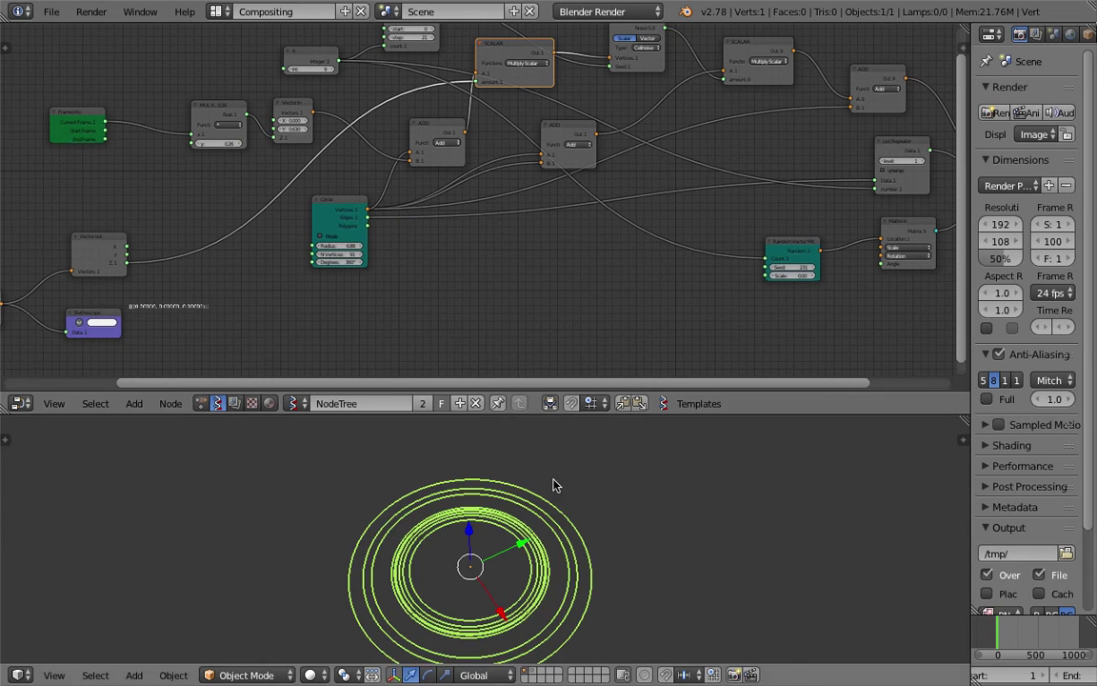
# - Enlarge the 3D viewport over the node editor and center the concentric rings in it
pyautogui.keyDown('shift'); pyautogui.moveTo(536, 566); pyautogui.dragTo(586, 534, button='middle'); pyautogui.keyUp('shift')
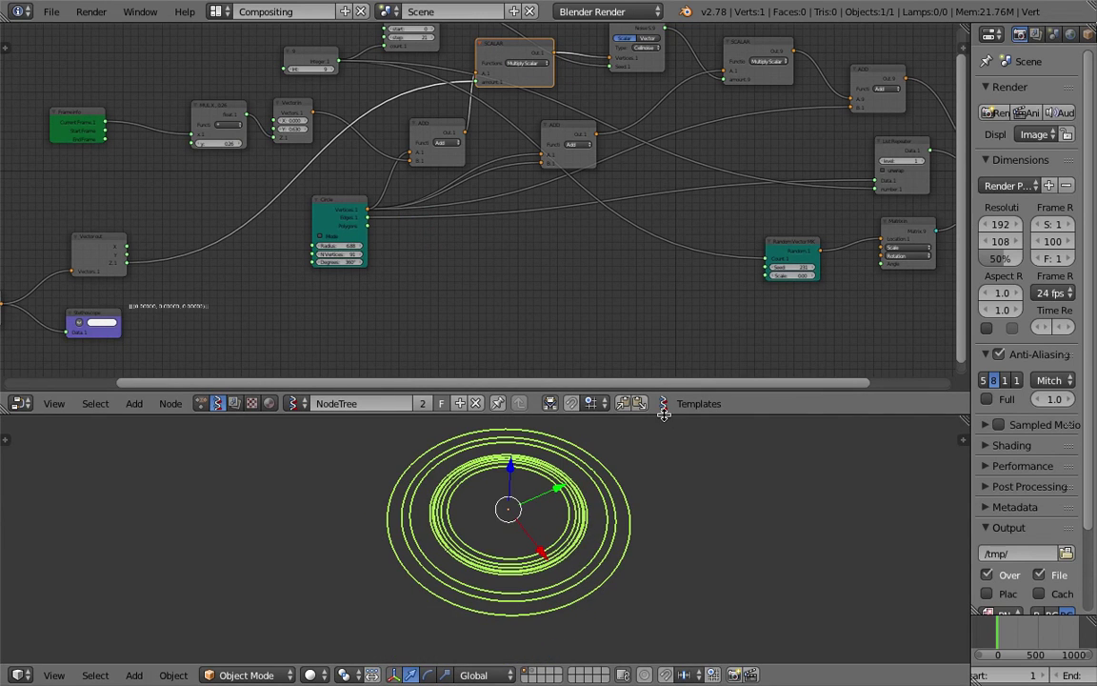
pyautogui.moveTo(664, 416); pyautogui.dragTo(657, 272)
pyautogui.moveTo(671, 429); pyautogui.dragTo(676, 431, button='middle')
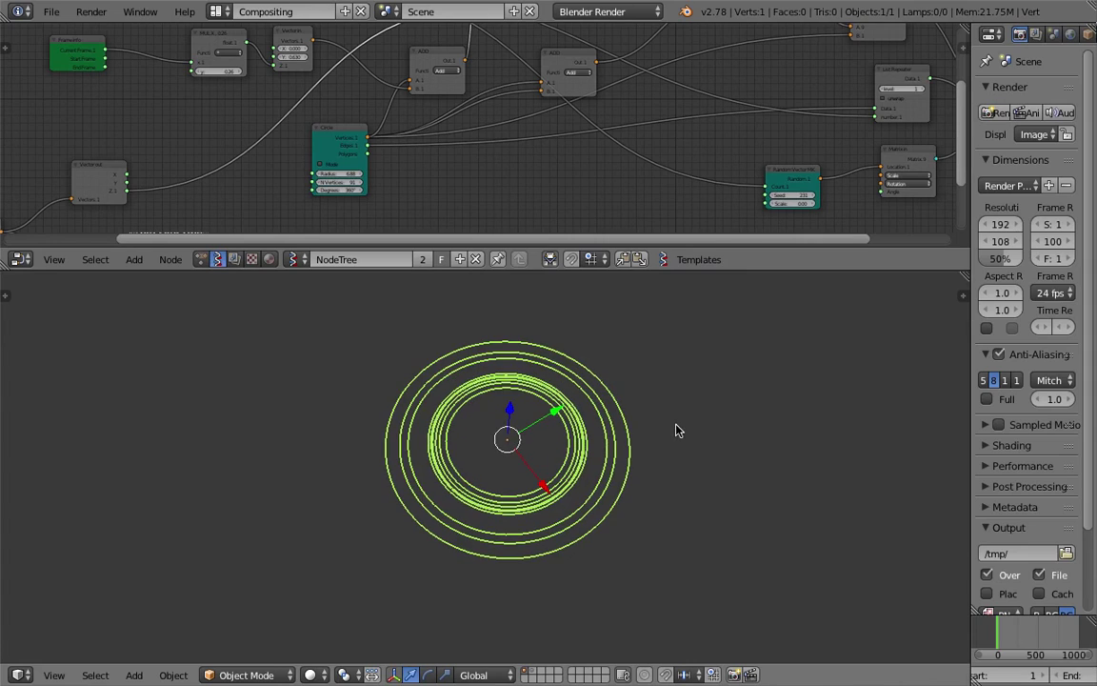